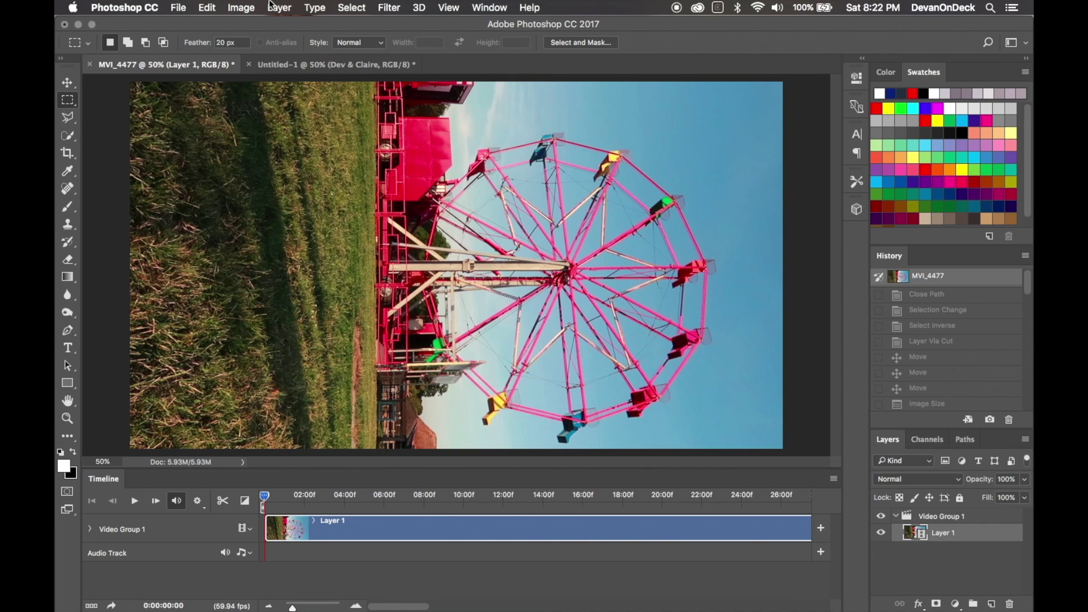
Confirm the Timeline panel is shown, then rotate the footage 90° counter-clockwise into portrait.
click(487, 10)
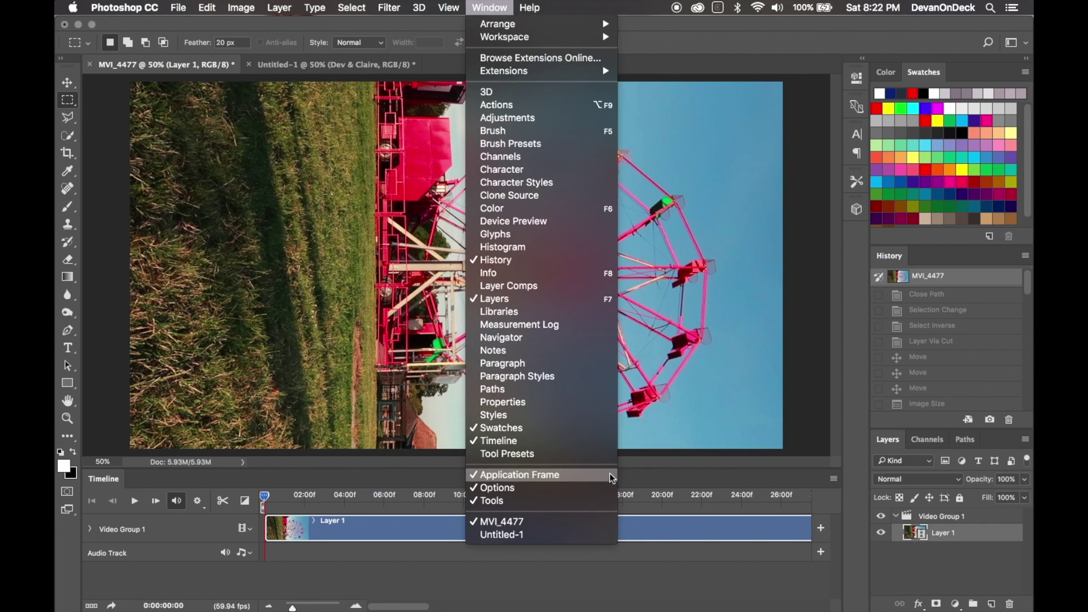
click(542, 443)
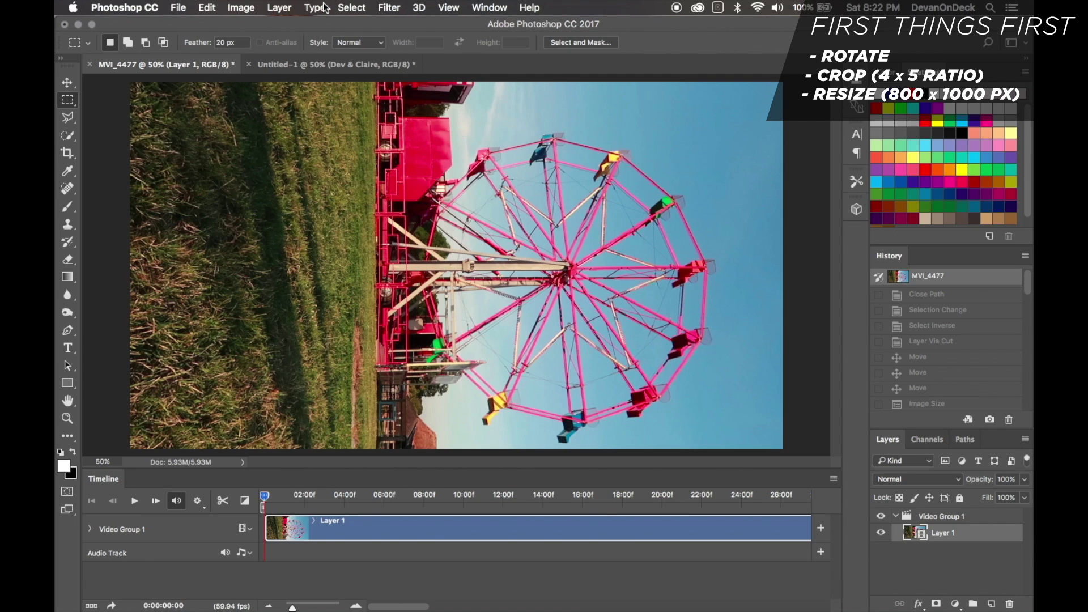
click(234, 5)
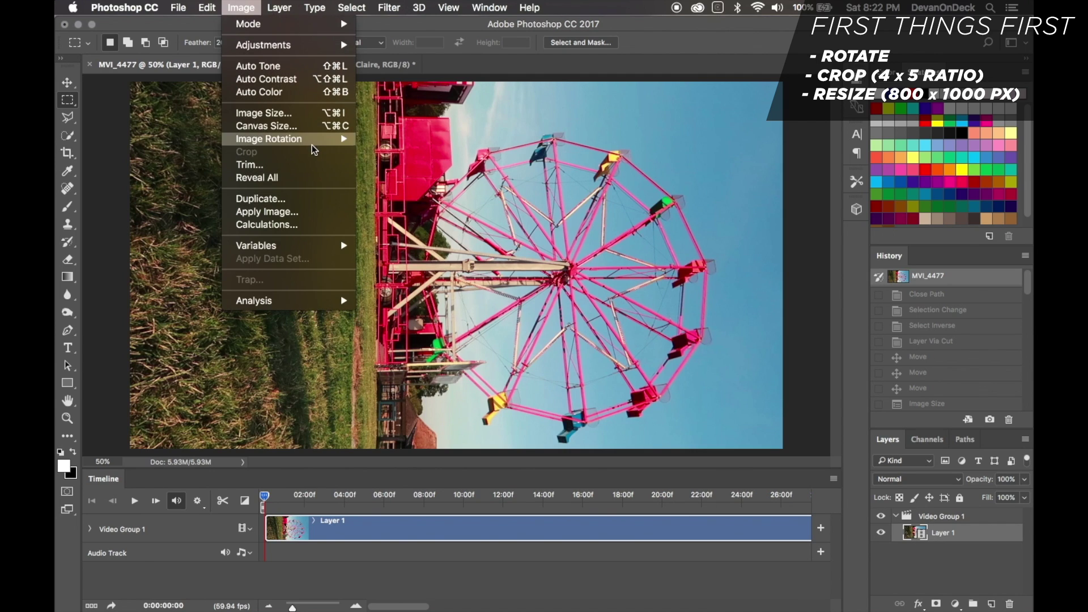
mouse_move(317, 146)
click(420, 164)
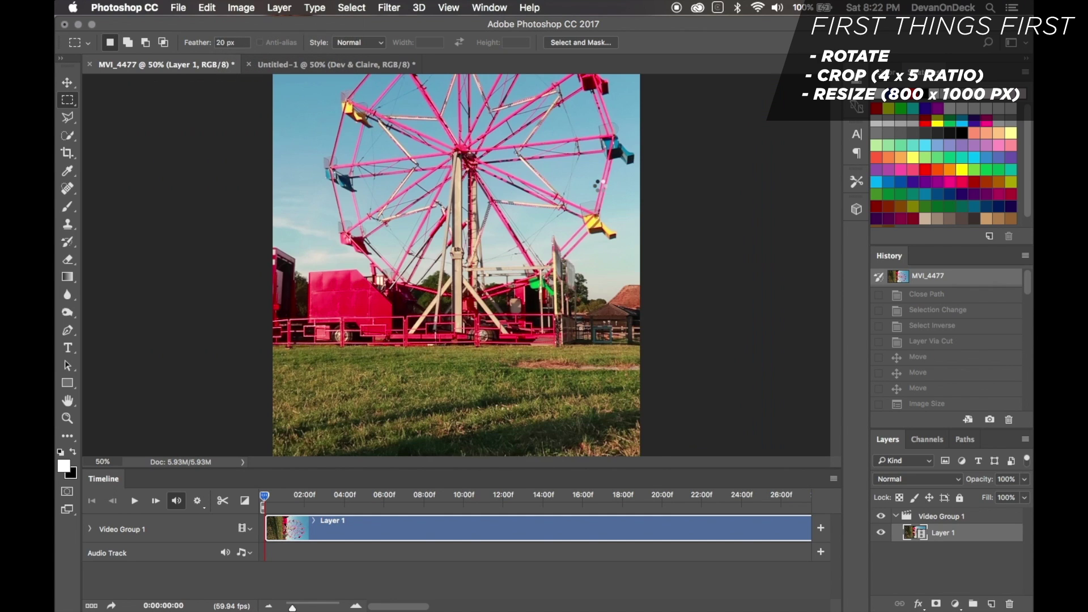
key(super+minus)
key(super+minus)
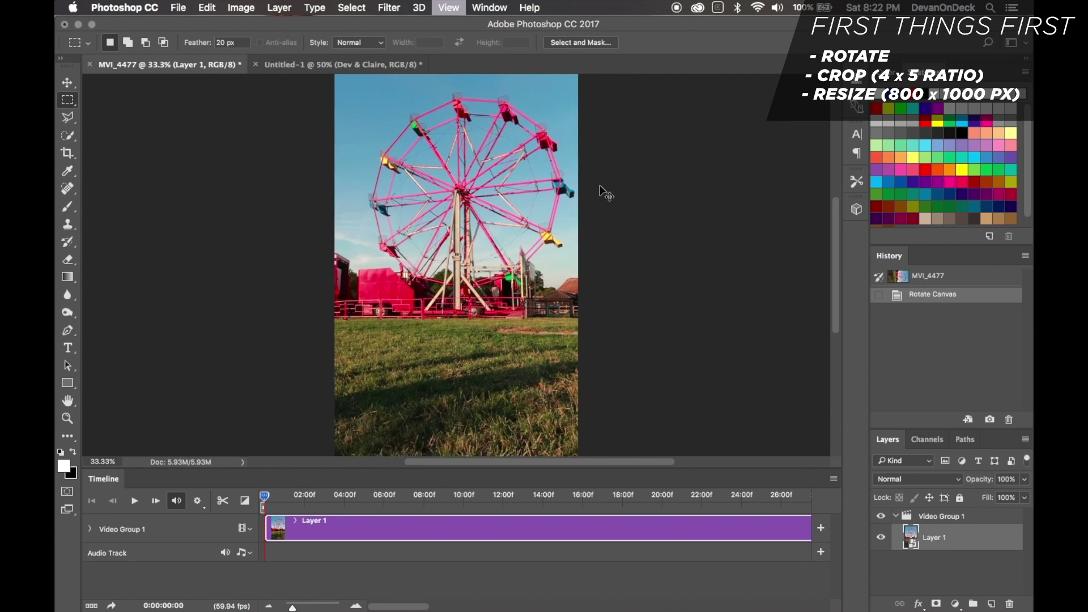
Crop the upright footage to a 4:5 box covering the wheel and the grass below.
key(c)
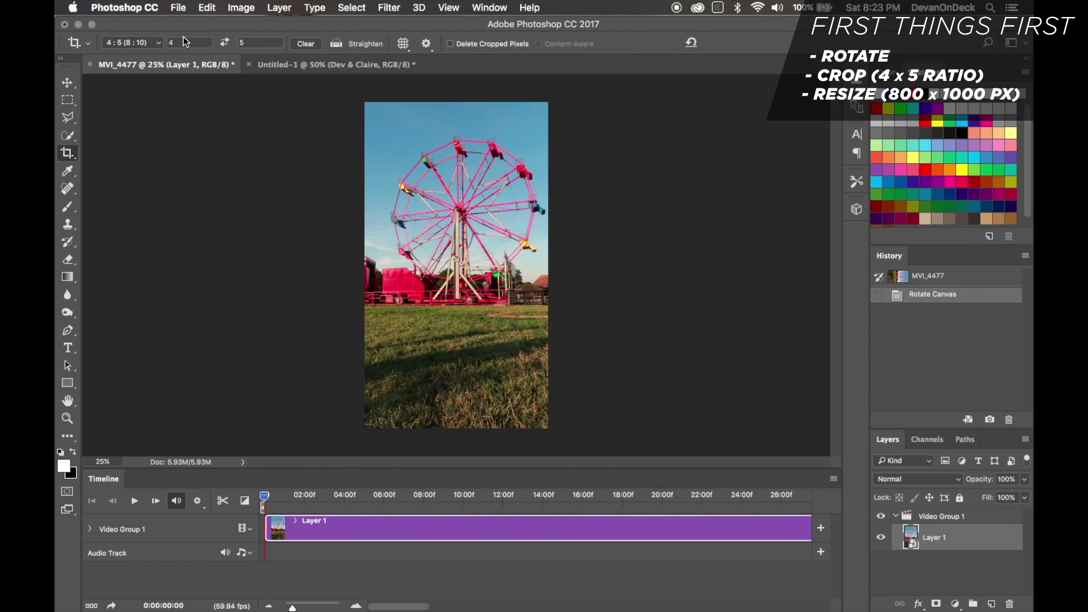
click(207, 44)
drag(364, 121, 722, 415)
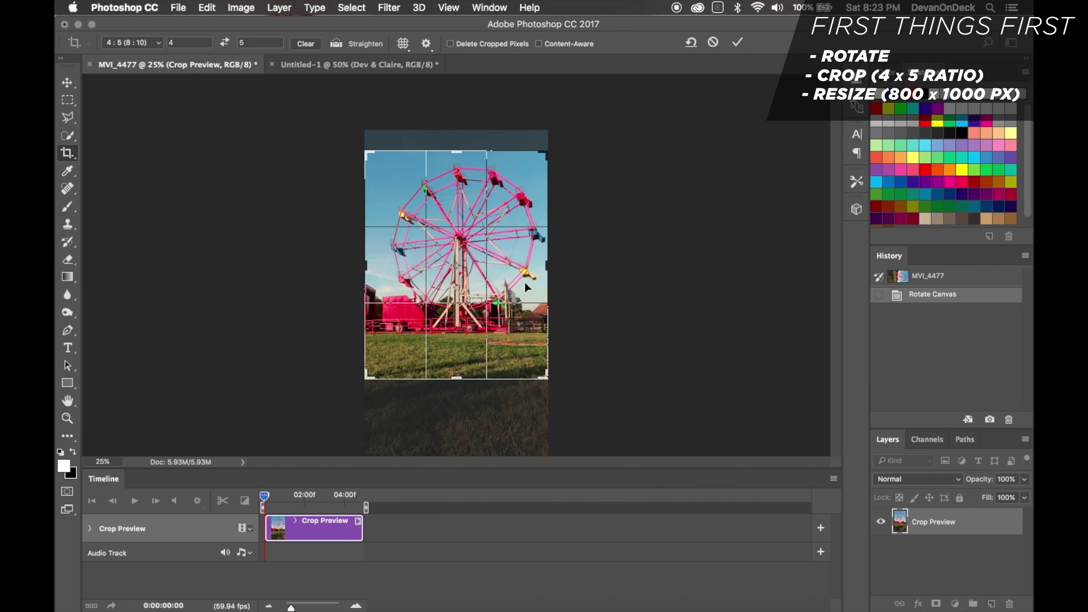
mouse_move(524, 282)
mouse_down()
mouse_move(524, 272)
mouse_move(525, 281)
mouse_up()
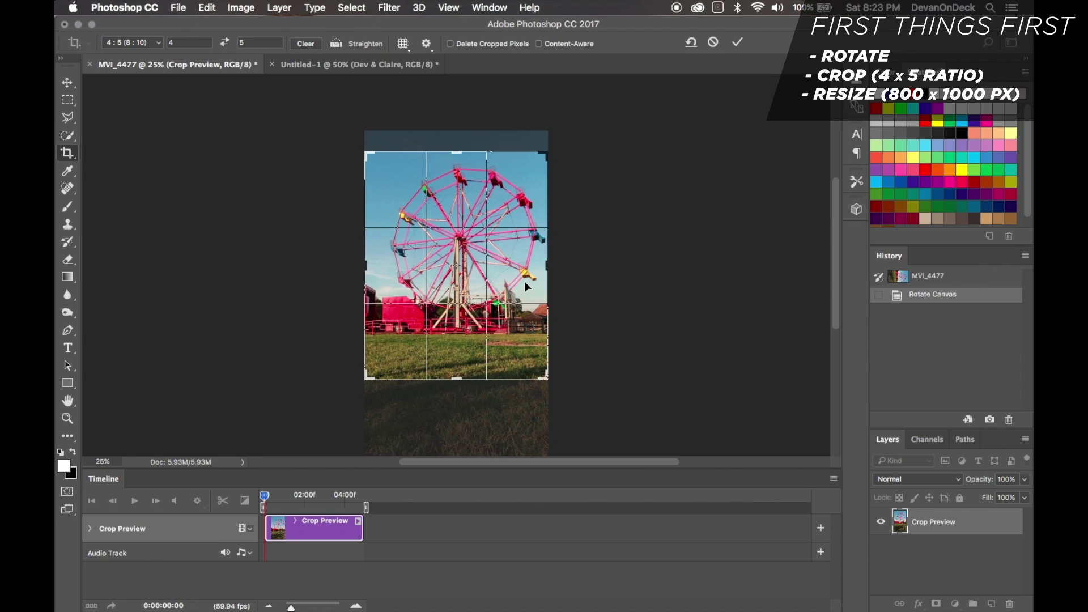
key(Return)
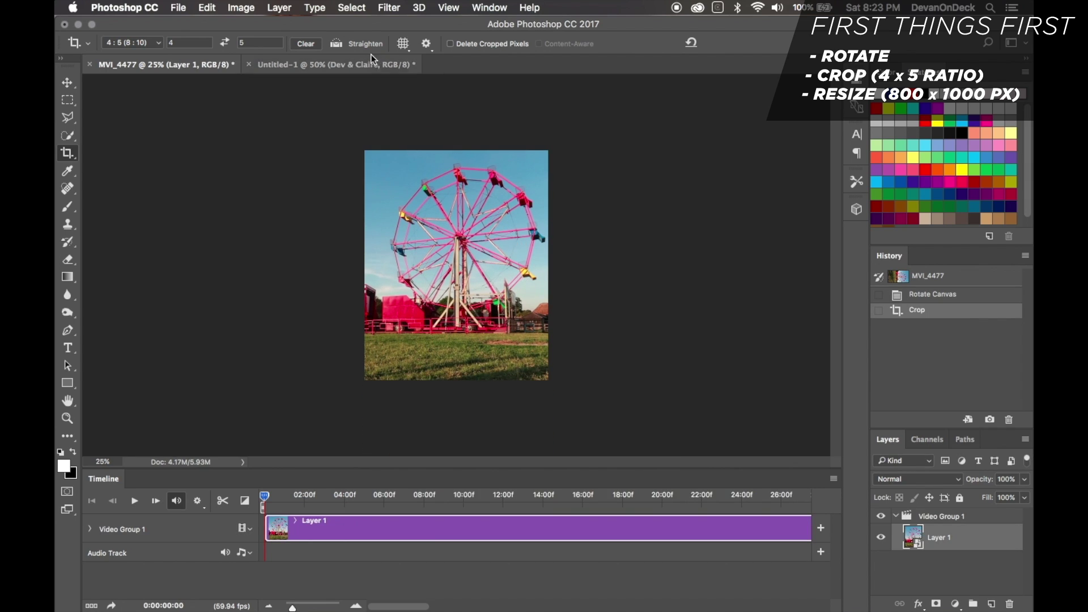
Resize the image to 800 px wide by 1000 px high.
click(241, 7)
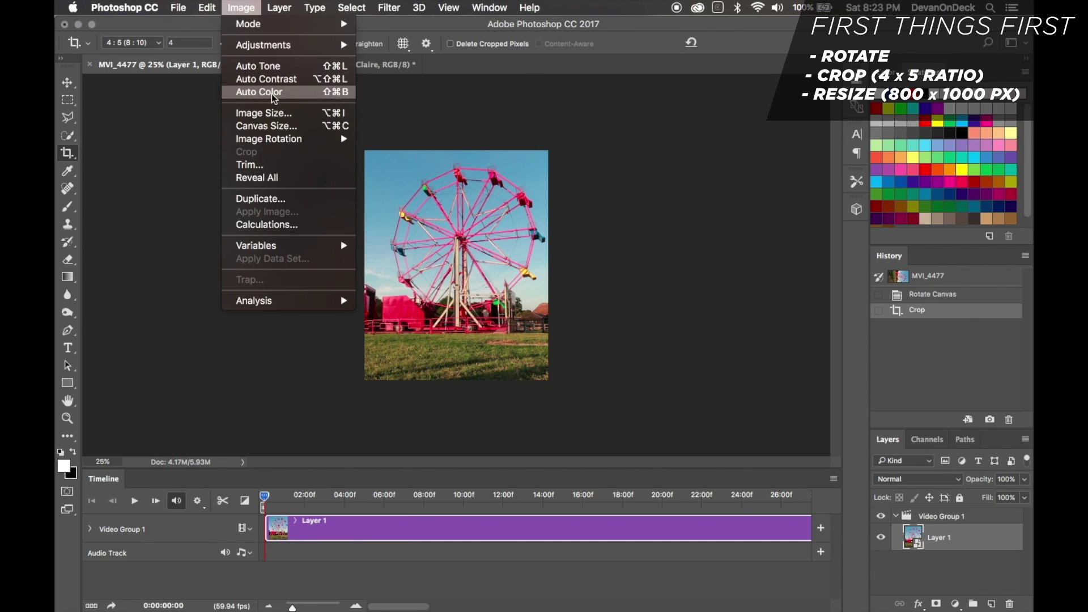
click(264, 113)
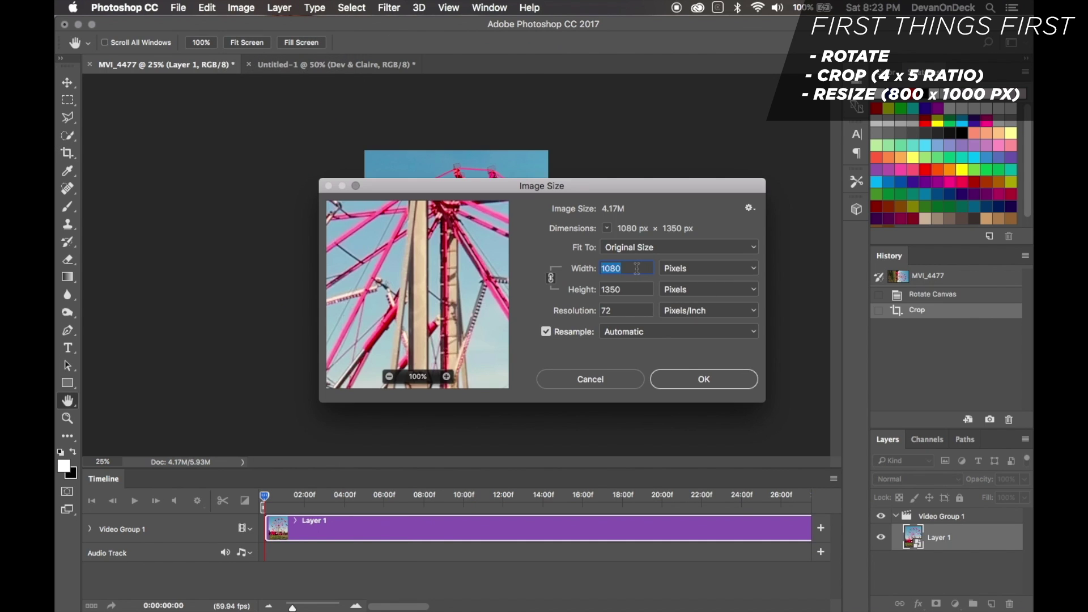
text(800)
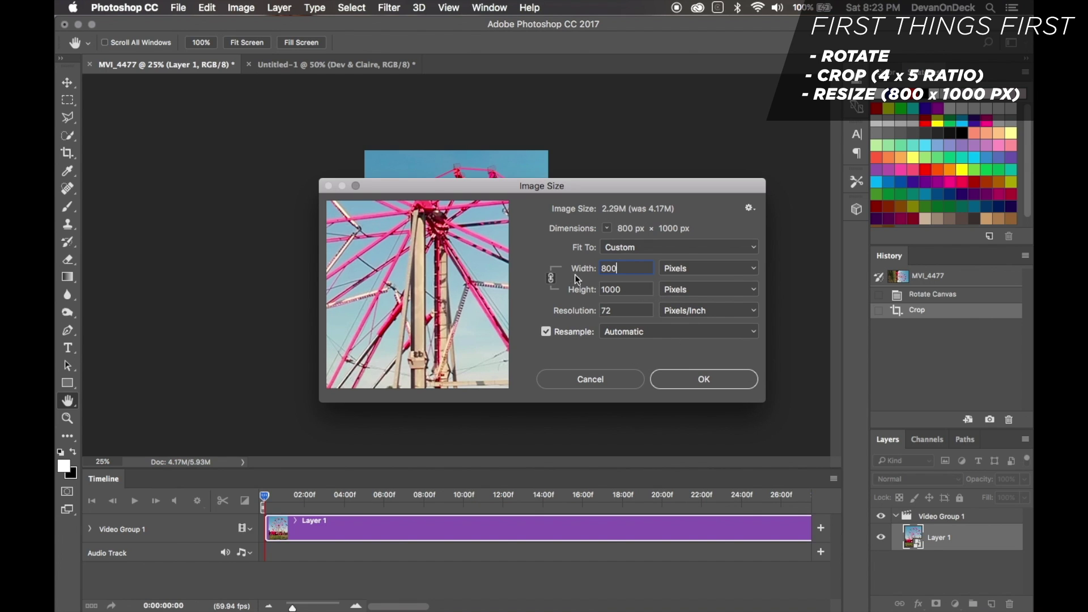
click(703, 380)
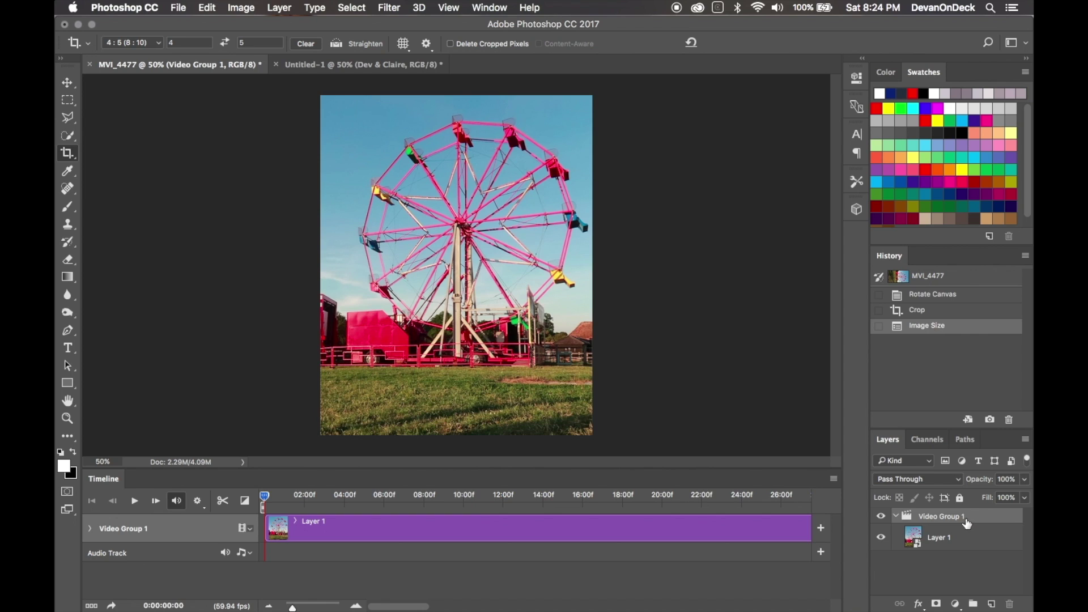
Ungroup Video Group 1 into Layer 1 and scrub the timeline to the couple's pose near 1:40.
right_click(968, 525)
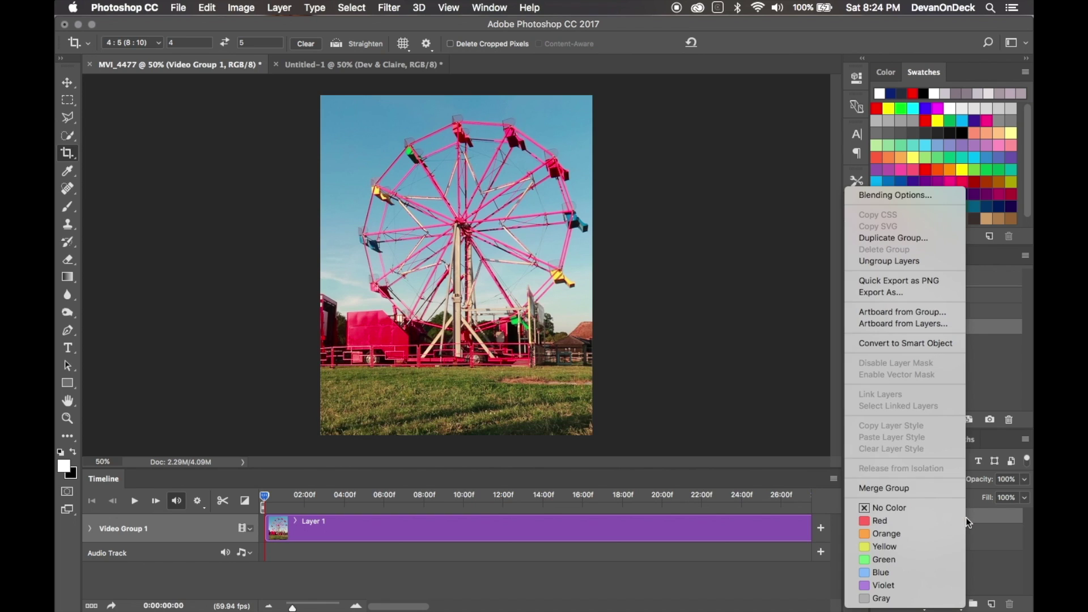
click(893, 263)
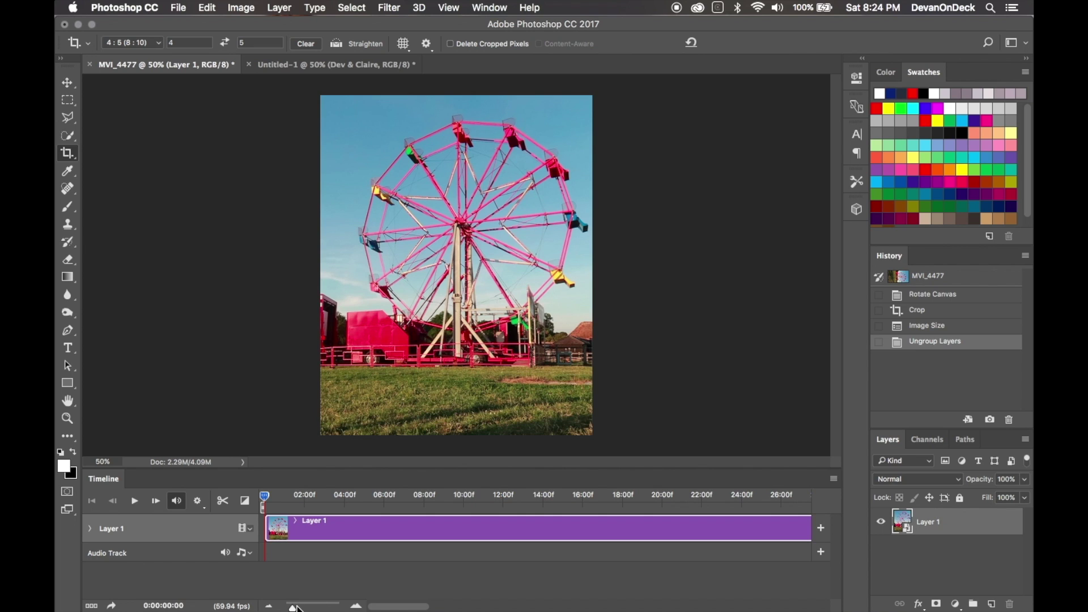
drag(293, 608, 287, 607)
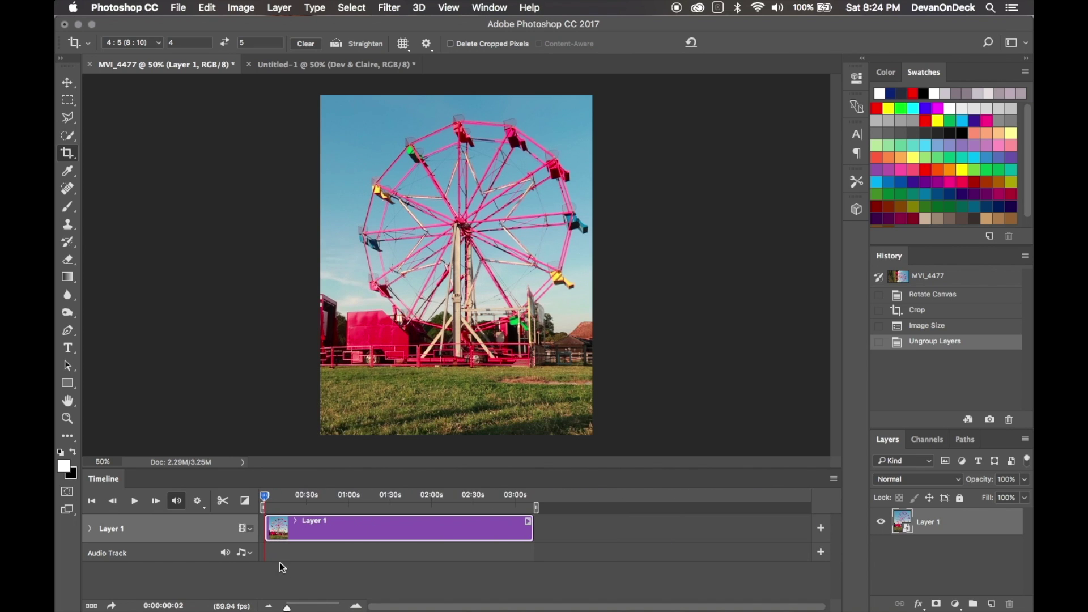
drag(264, 499, 517, 496)
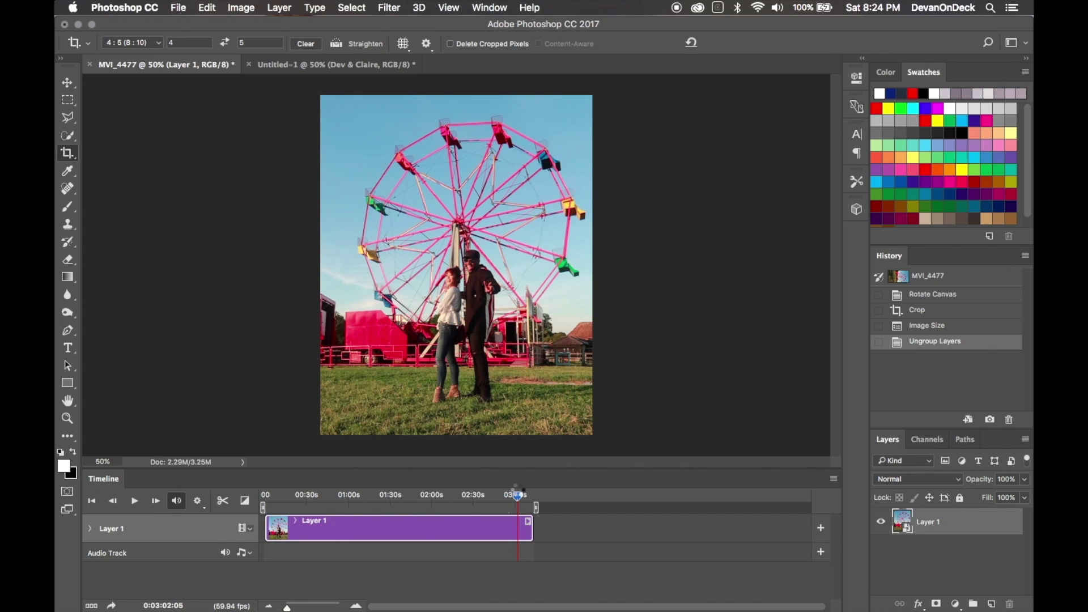
click(265, 503)
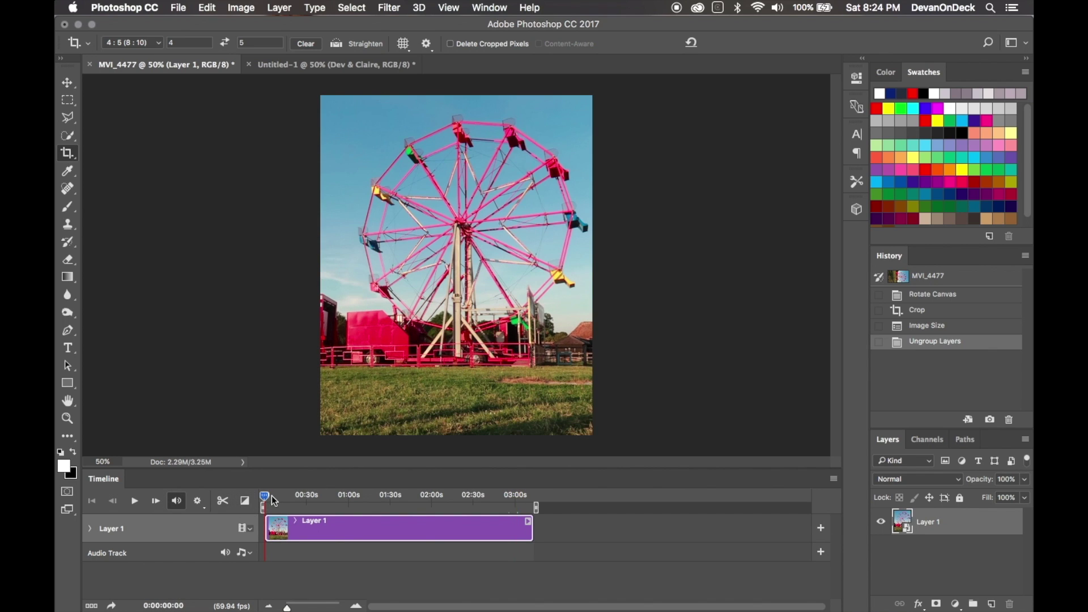
drag(275, 501, 406, 498)
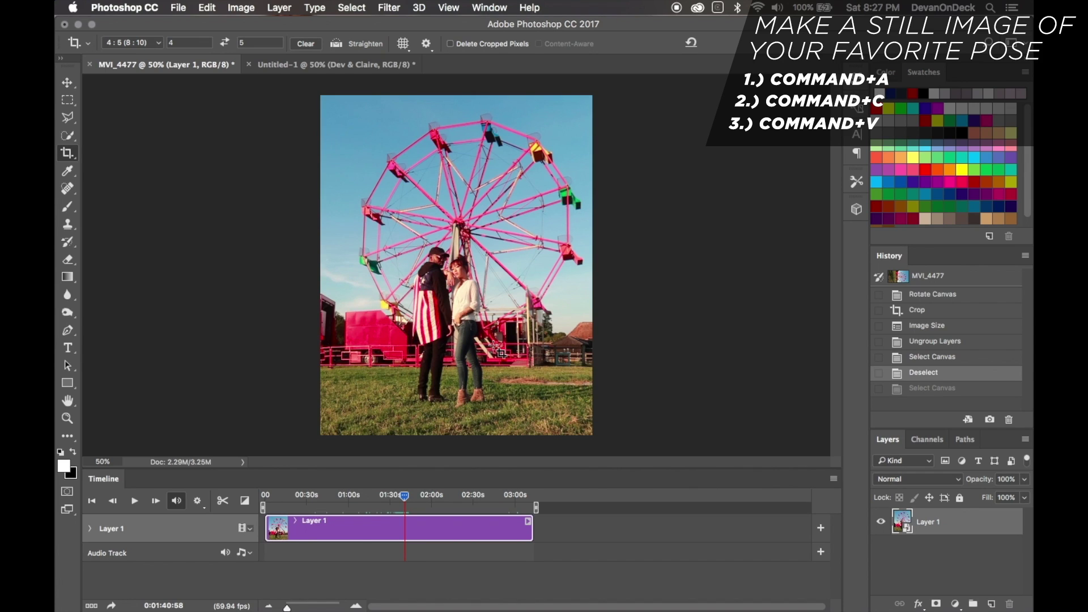
Copy the current frame and paste it as a still layer.
key(super+a)
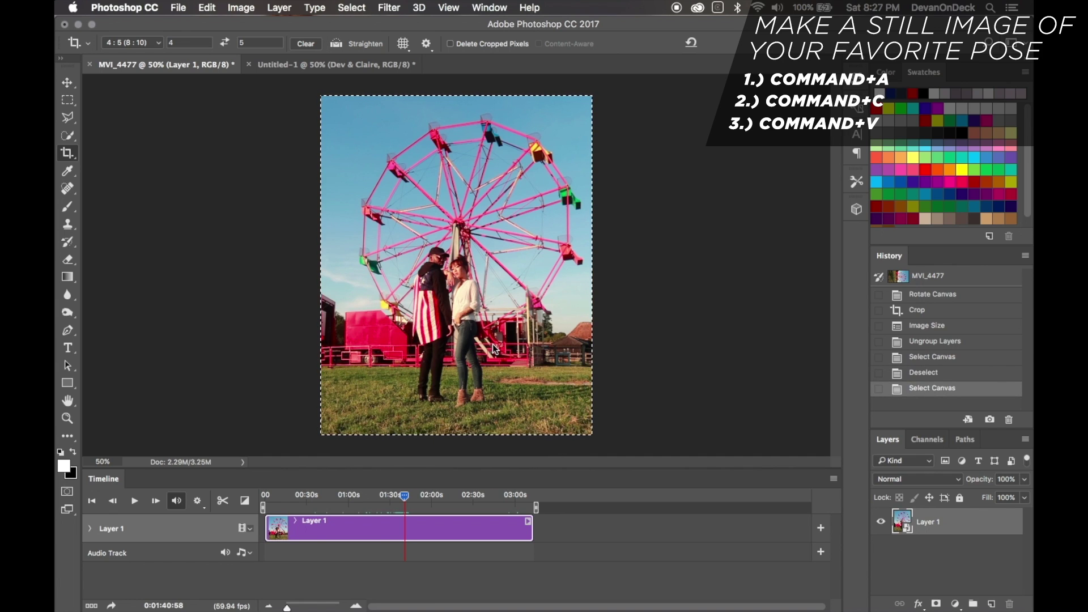
key(super+c)
key(super+v)
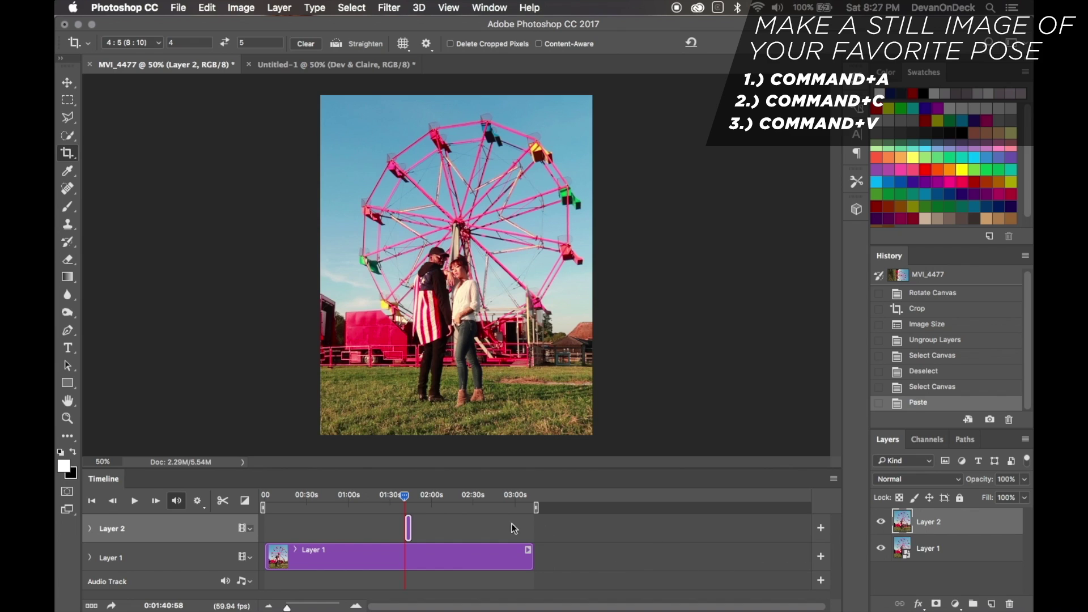
Rename the still layer 'image' and the footage layer 'video'.
double_click(928, 524)
text(image)
double_click(930, 549)
text(vi)
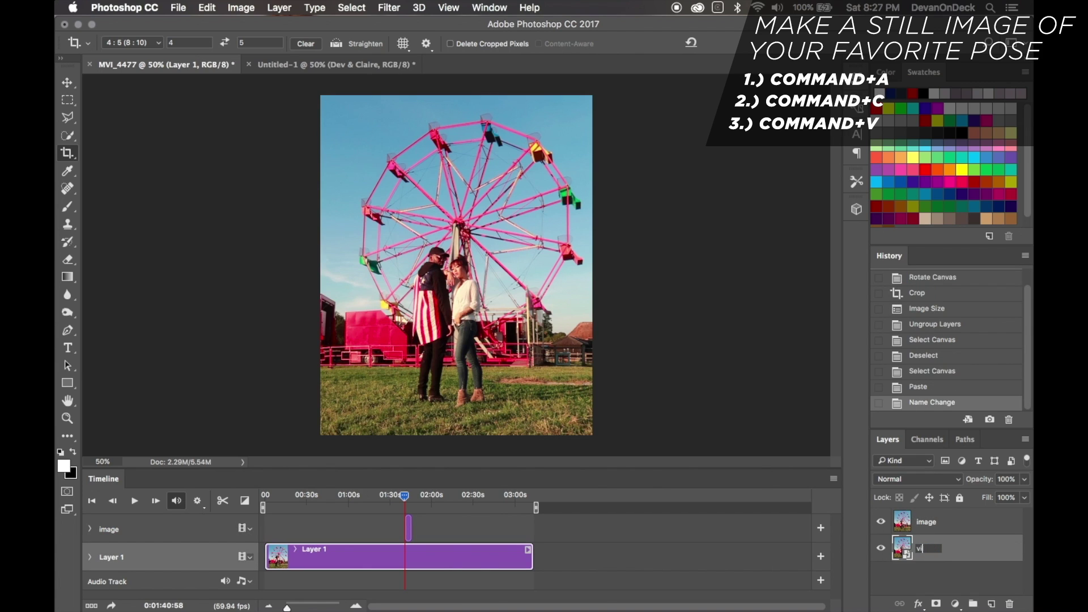
text(deo)
click(953, 524)
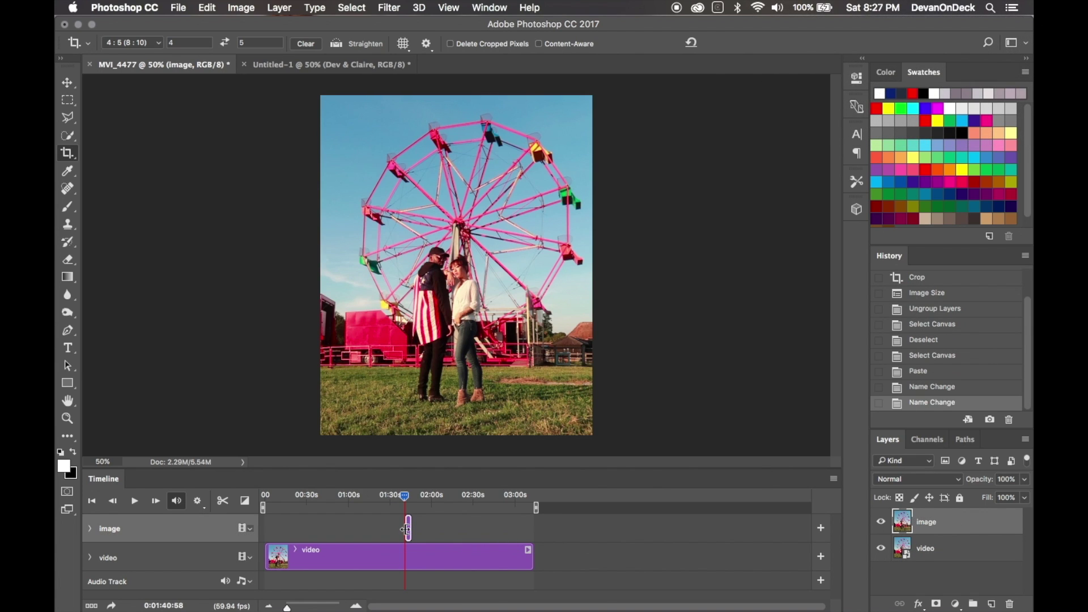
Extend the image clip's start and end edges to match the video clip.
drag(407, 530, 266, 531)
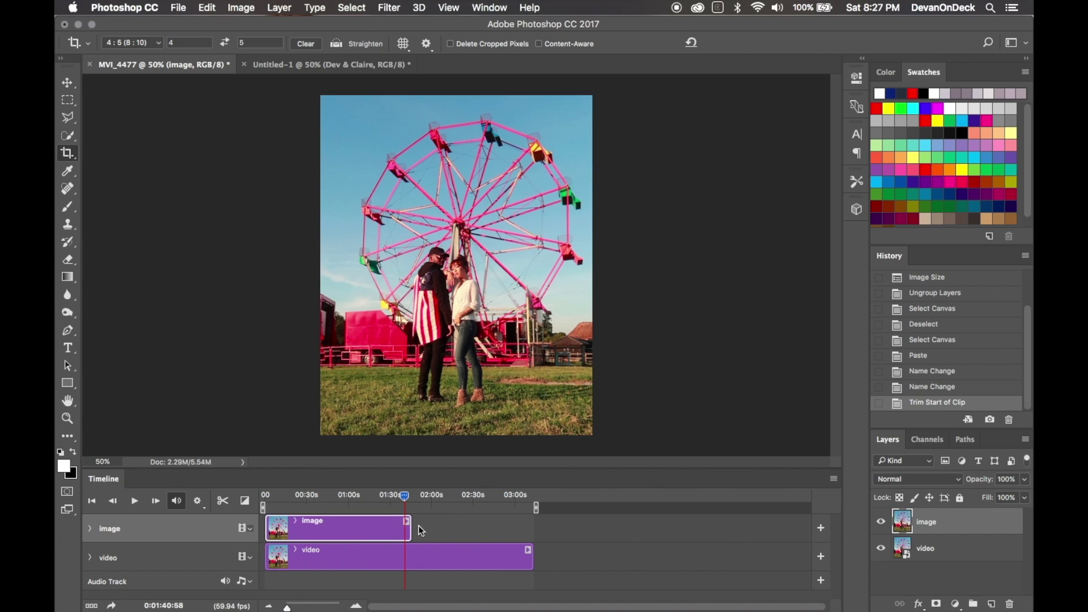
drag(411, 534, 529, 541)
mouse_move(367, 505)
mouse_down()
mouse_move(293, 505)
mouse_move(354, 505)
mouse_up()
click(466, 509)
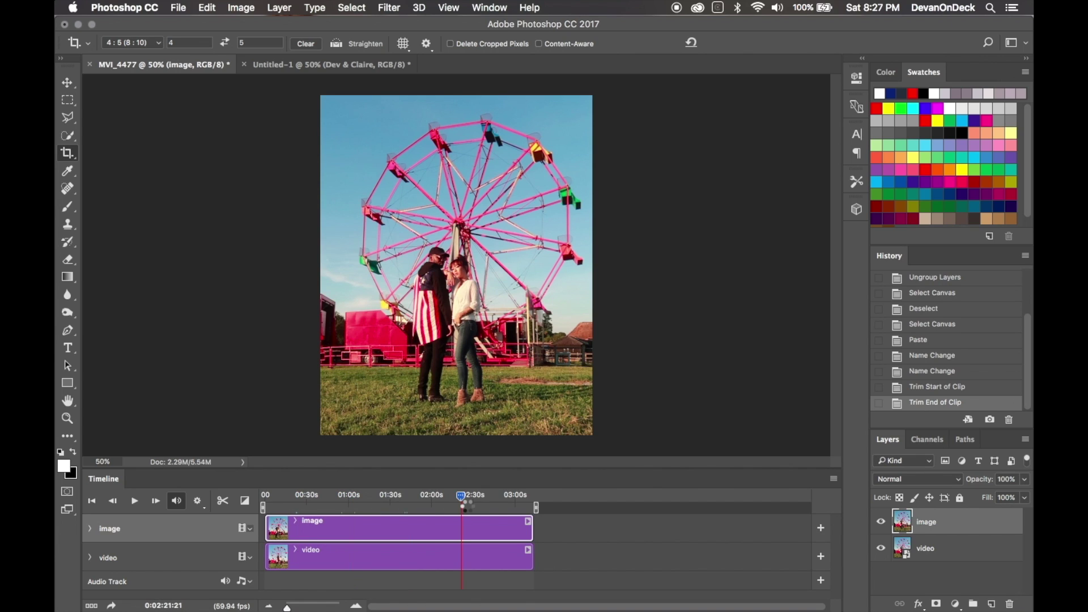
Toggle the image layer's visibility at several frames to compare the still with the video.
click(882, 528)
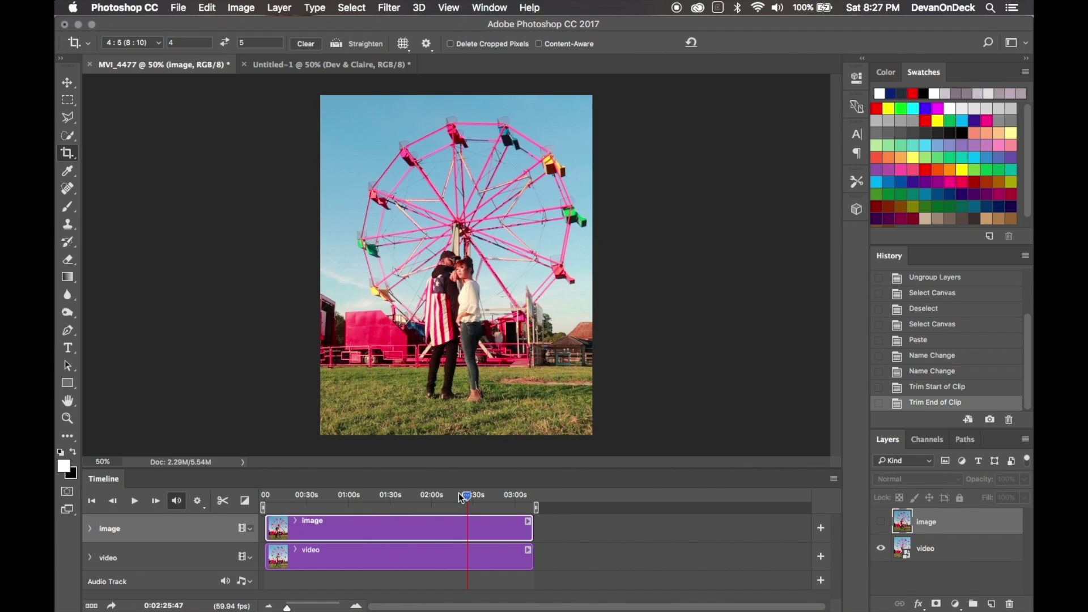
drag(461, 503, 417, 496)
click(881, 526)
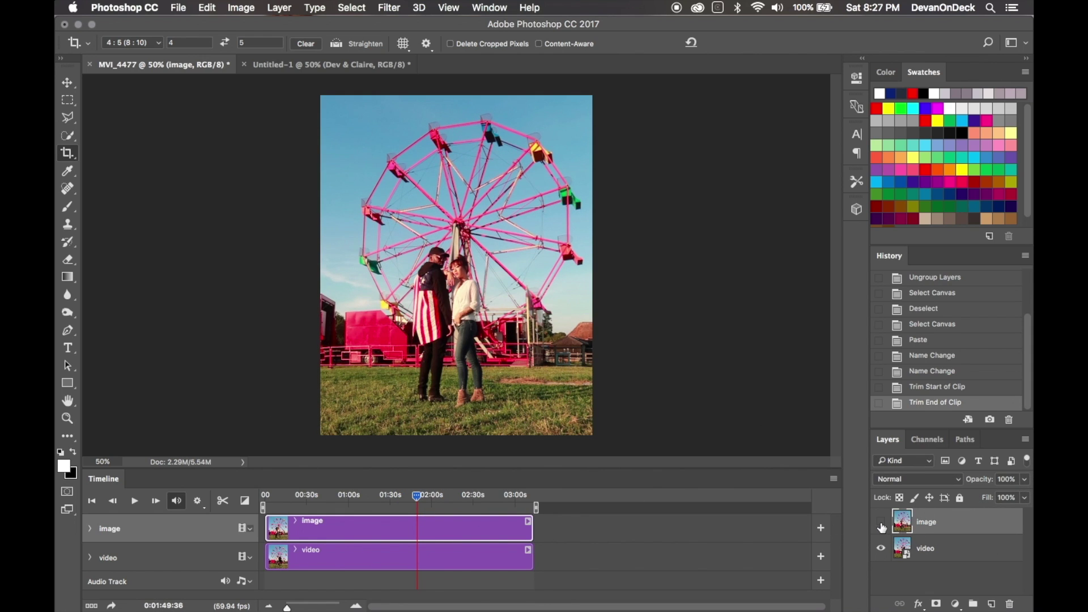
click(882, 527)
click(881, 528)
click(882, 527)
click(881, 527)
Zoom in on the couple and start a pen path with anchors along the cap brim.
key(super+1)
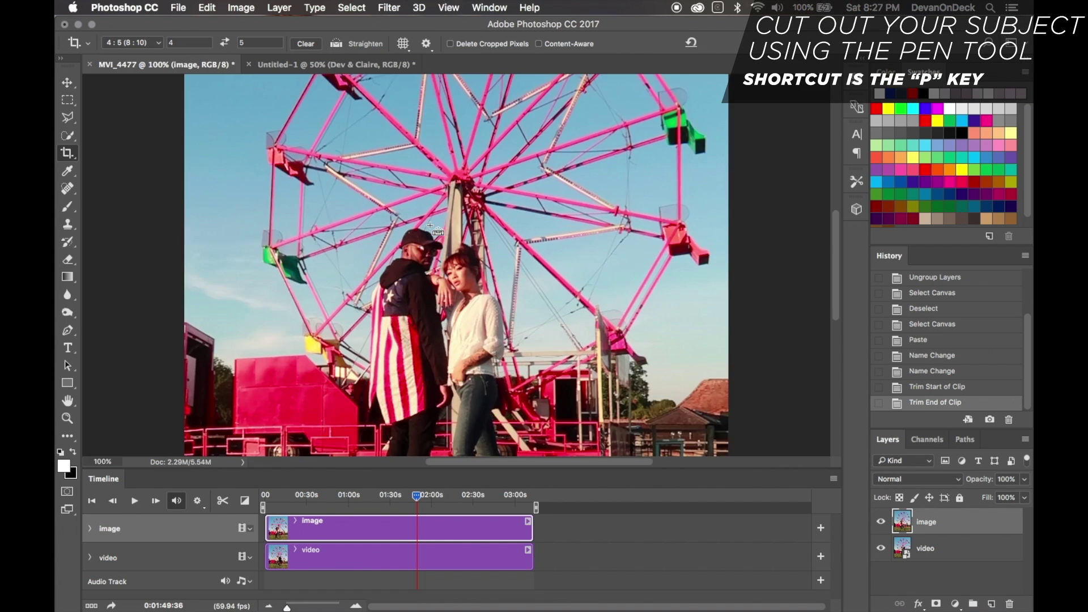
key(super+equal)
key(super+equal)
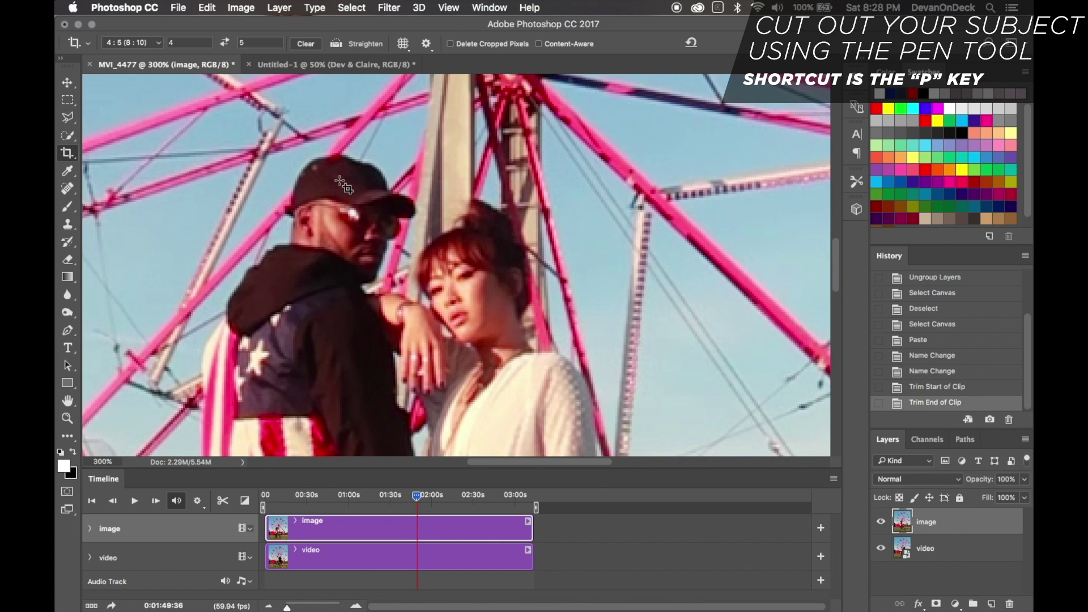
key(p)
key(super+equal)
key(super+equal)
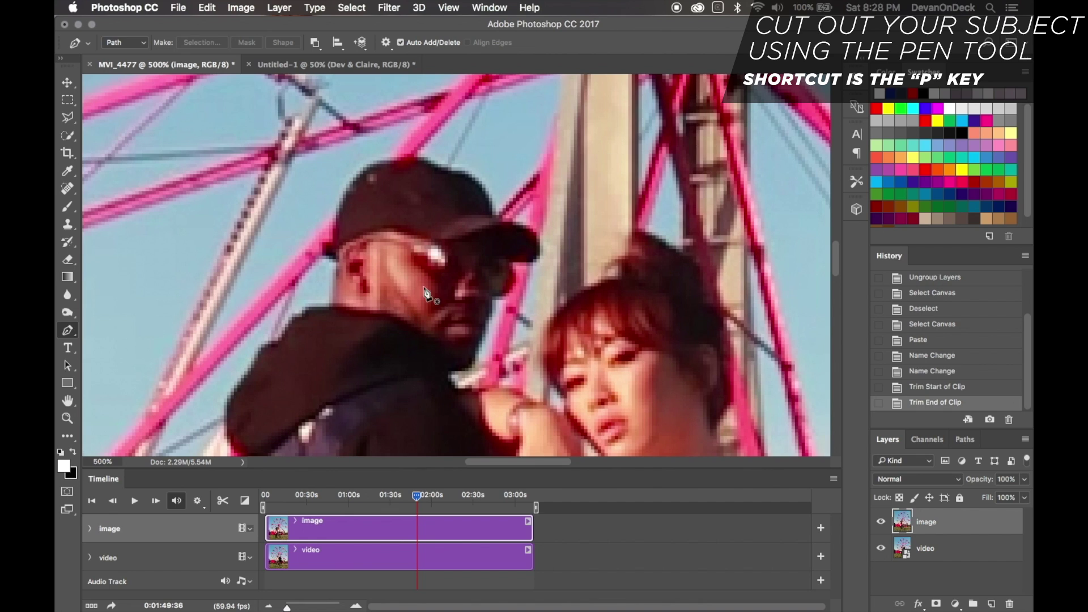
click(513, 263)
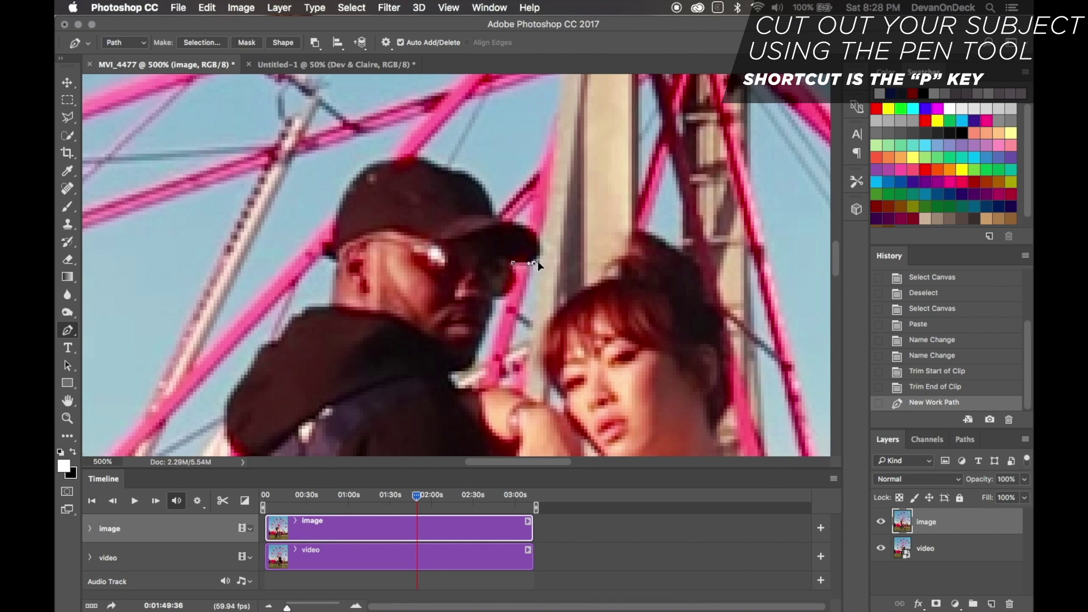
click(534, 263)
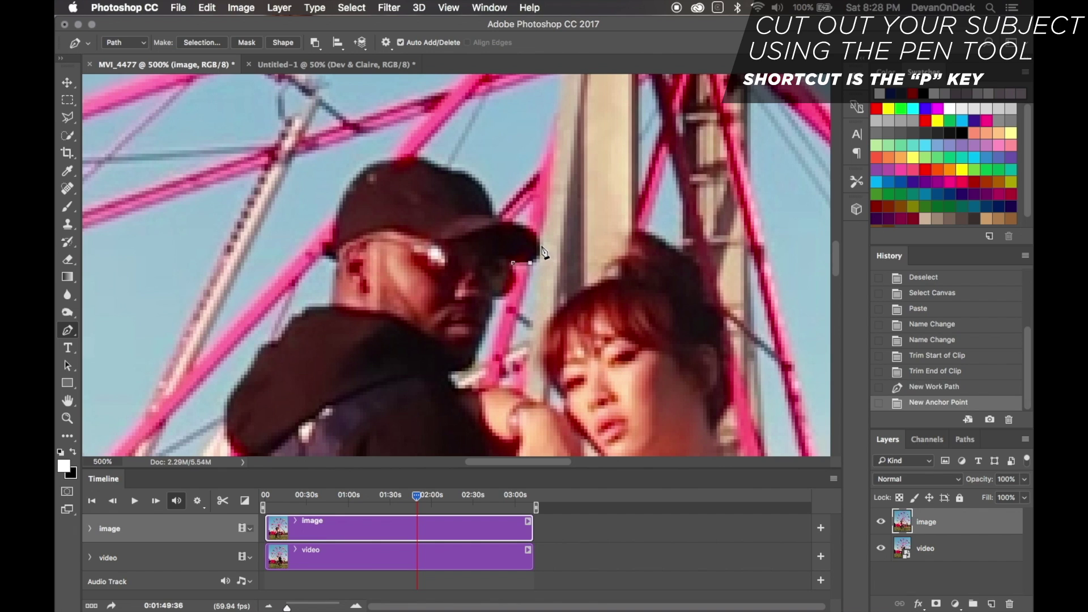
click(540, 246)
click(510, 222)
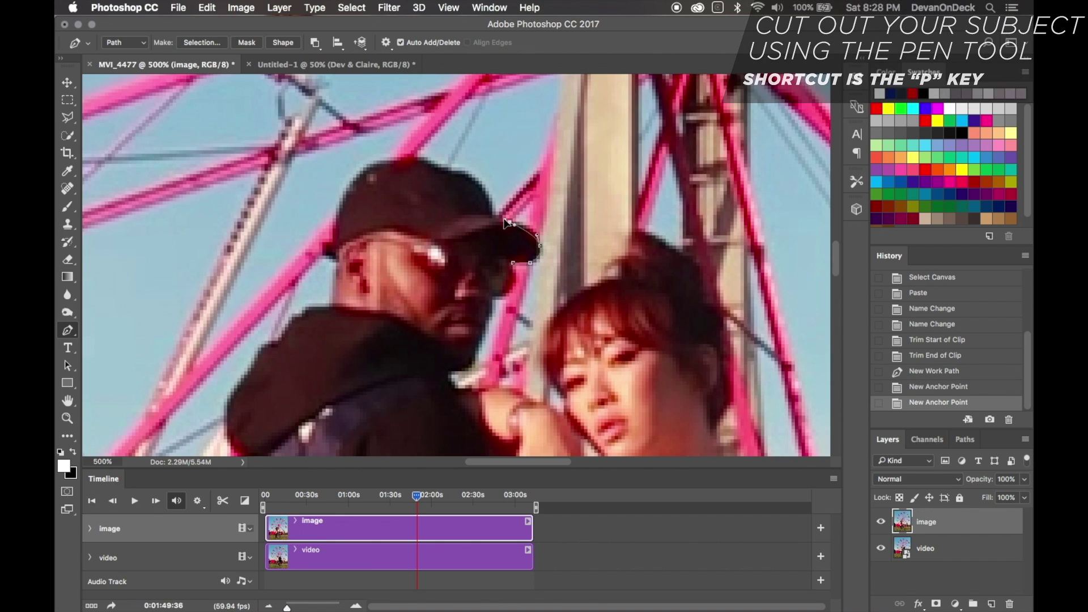
Continue the path over the cap's top, down its left side and along its curved underside, closing it.
click(493, 216)
click(480, 185)
click(452, 171)
click(384, 165)
click(337, 212)
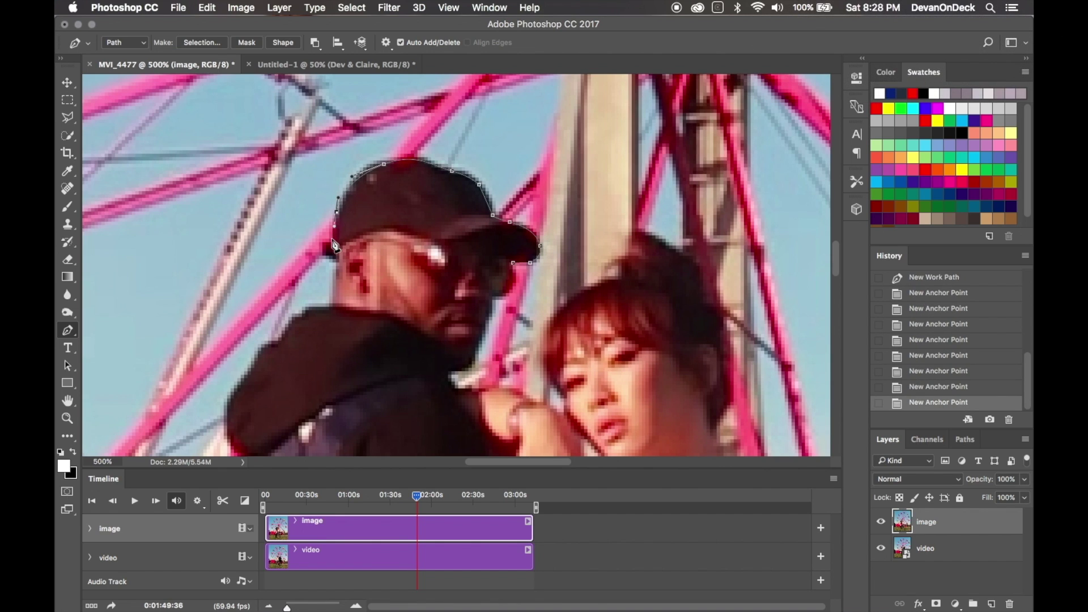
click(328, 247)
click(333, 255)
drag(395, 226, 426, 233)
click(449, 243)
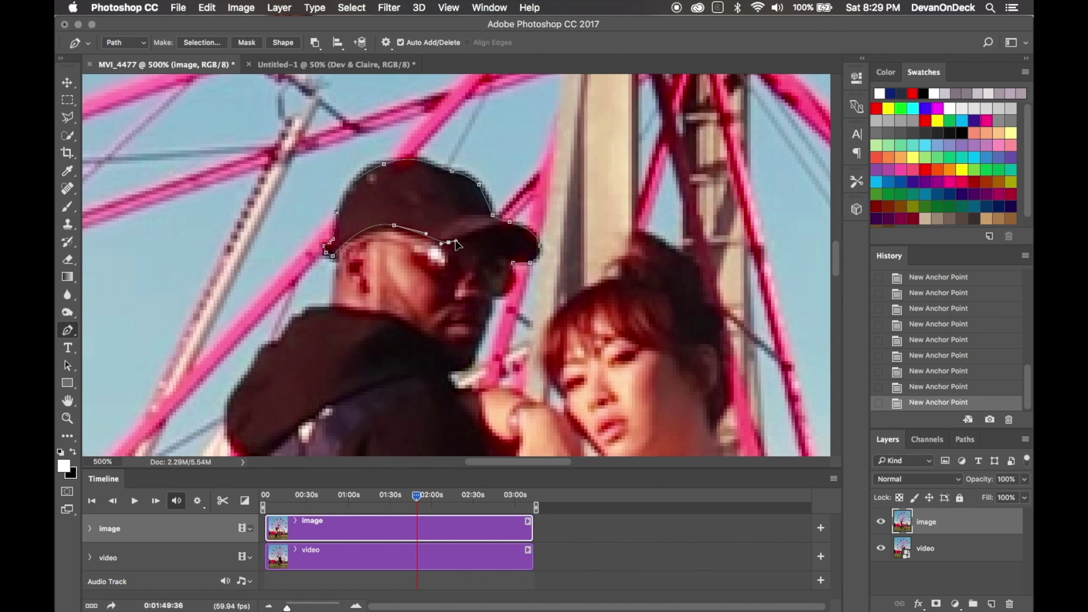
click(507, 252)
click(513, 262)
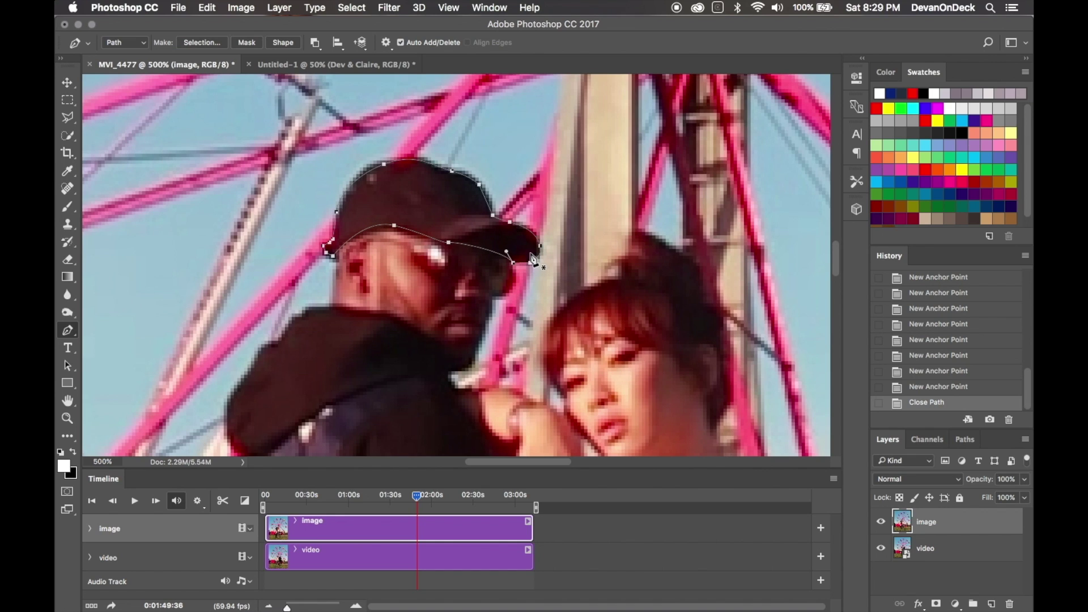
Turn the cap path into a selection and invert it.
right_click(519, 258)
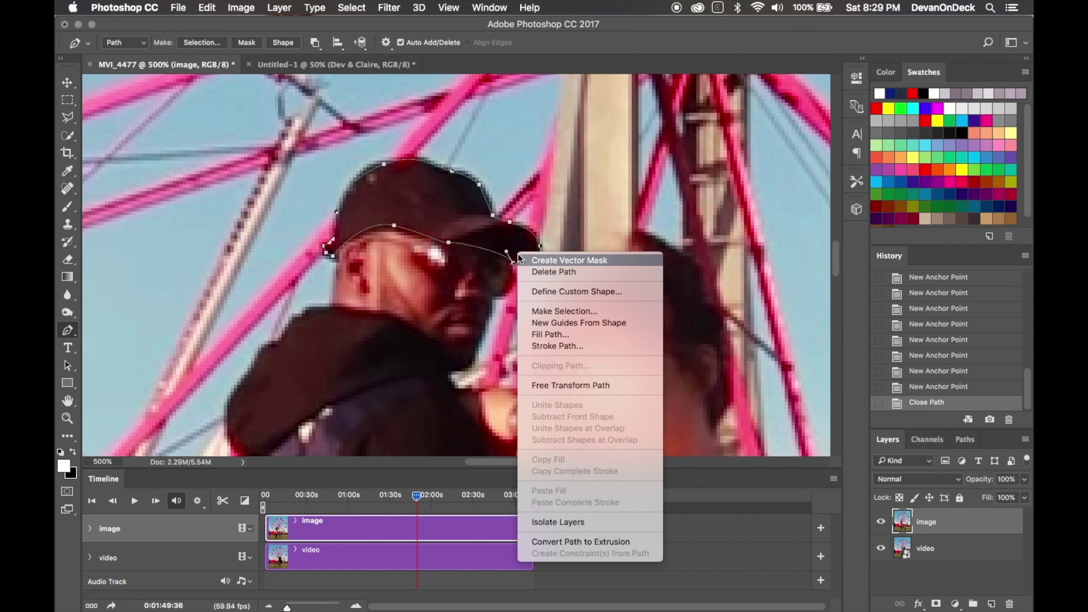
click(578, 310)
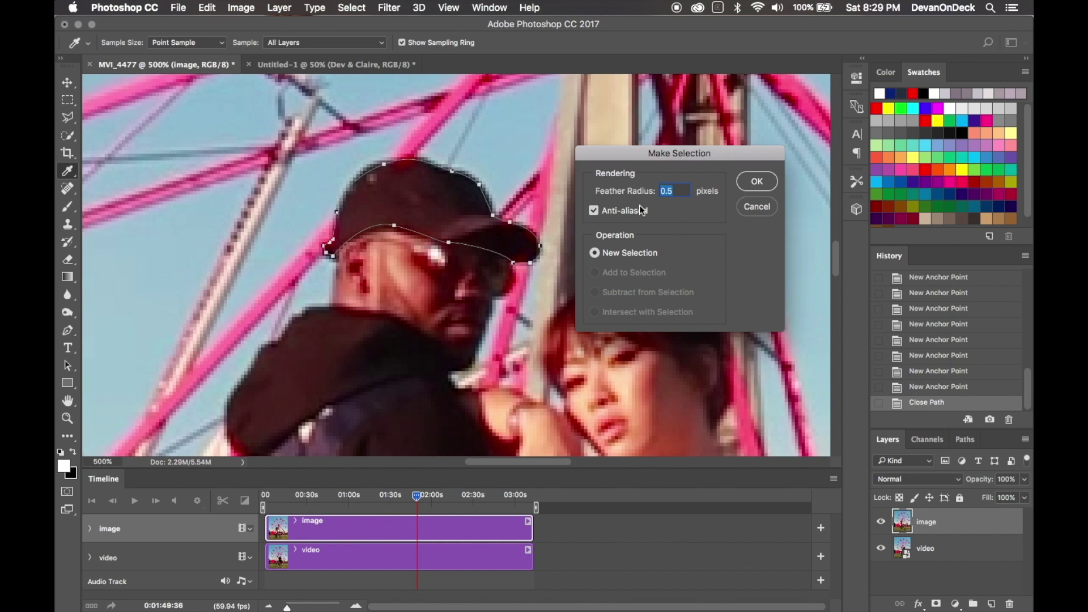
key(Return)
key(super+shift+i)
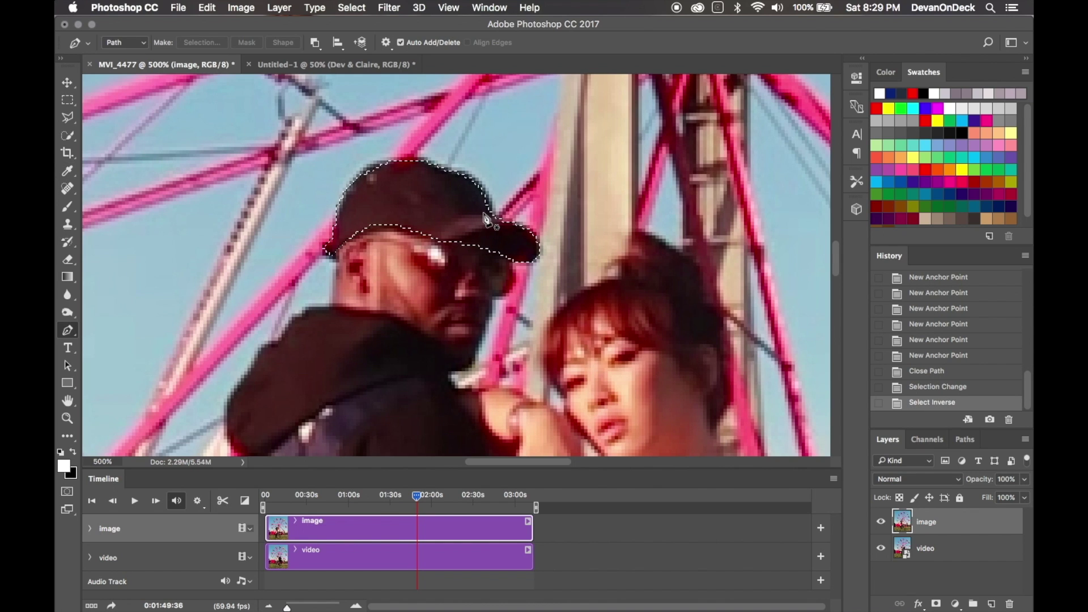
Cut the cap onto its own layer and move it up off the man's head.
key(l)
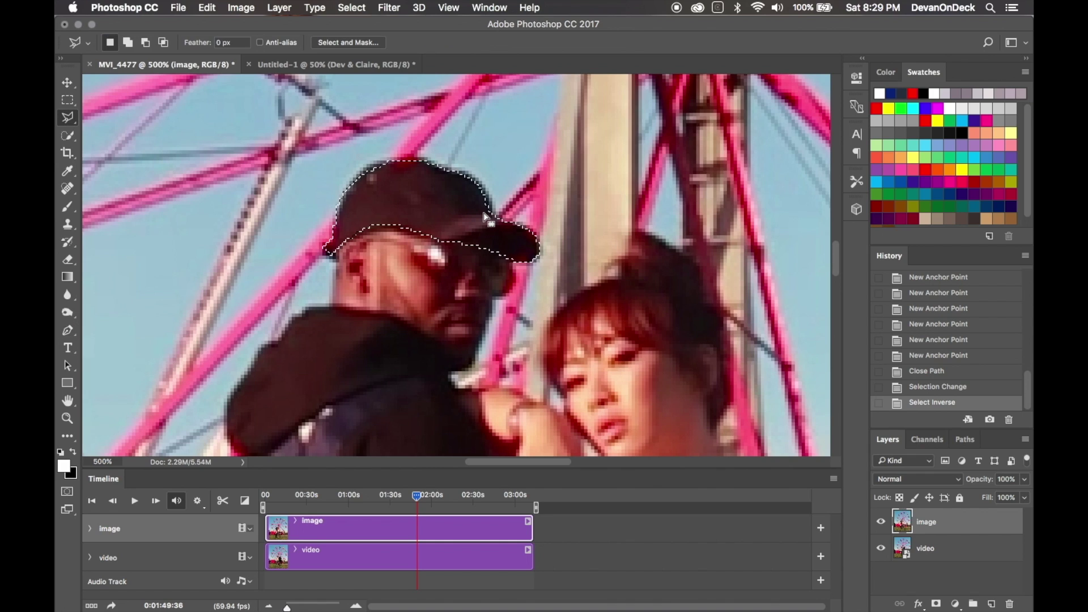
right_click(481, 235)
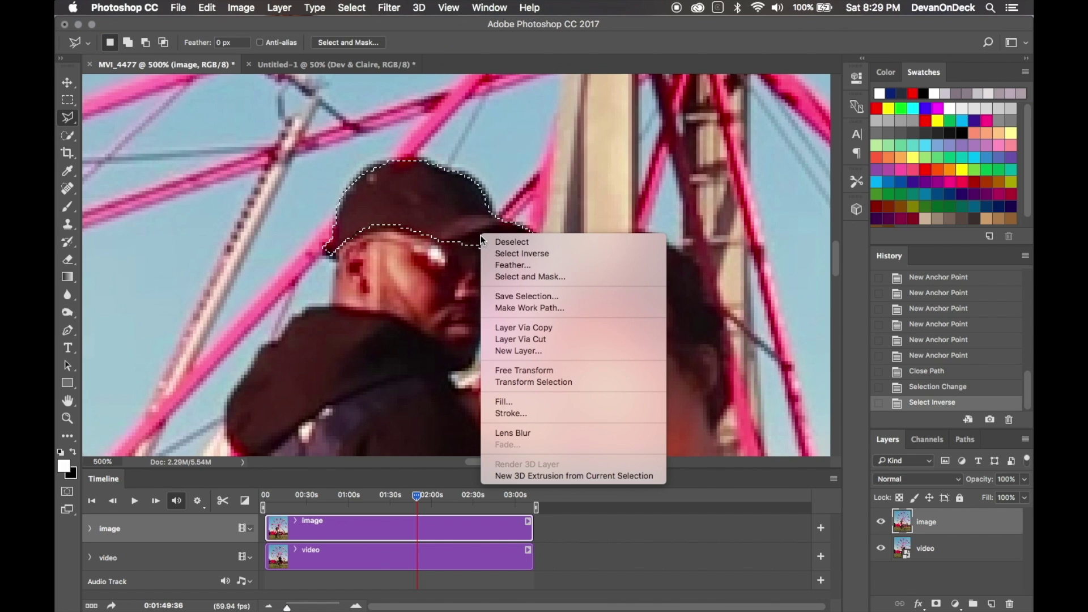
click(567, 342)
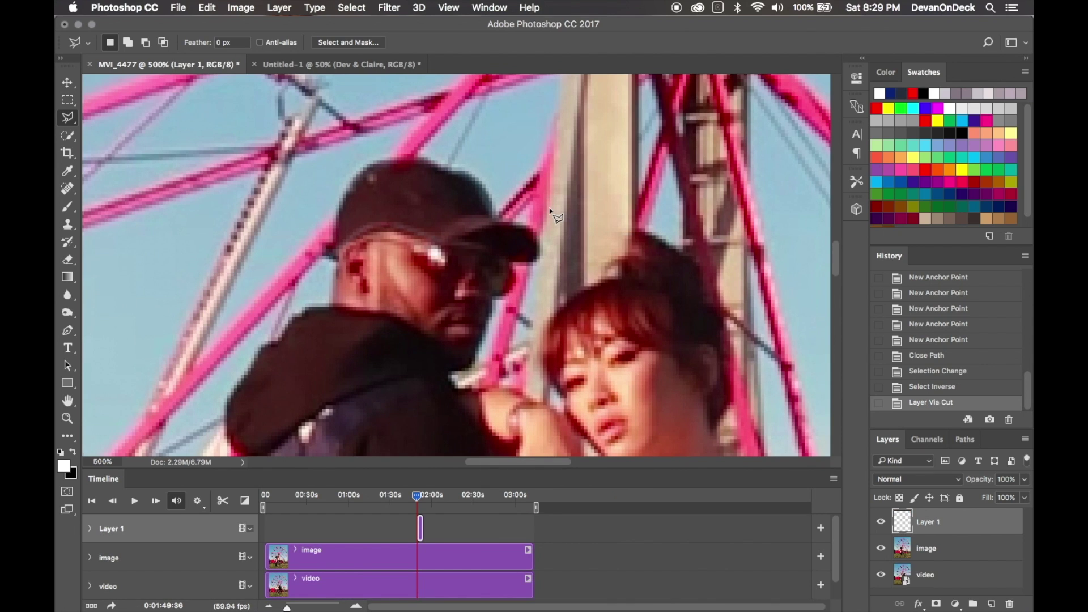
key(v)
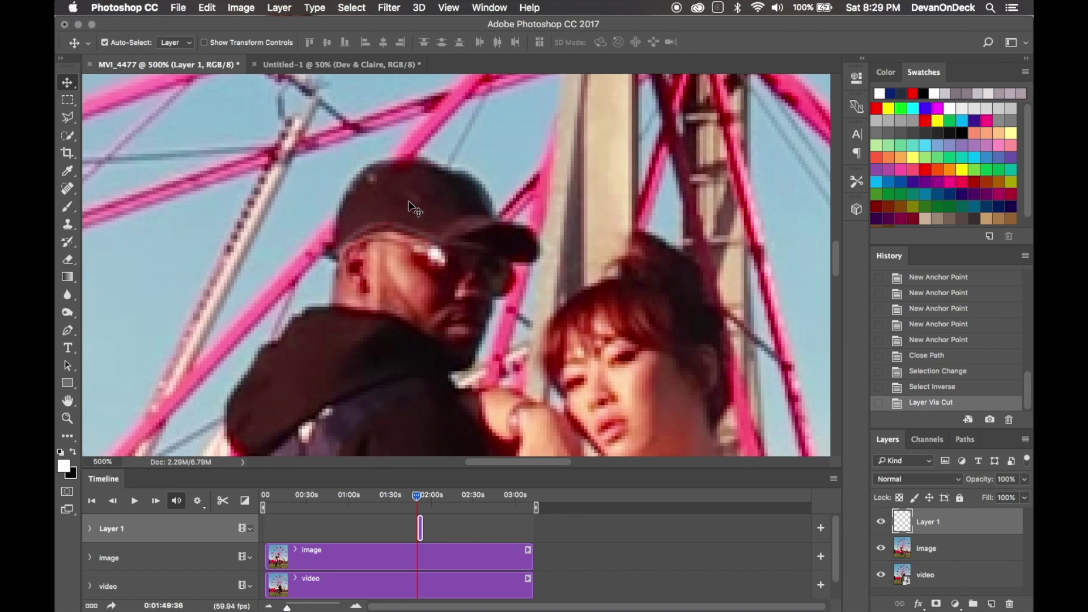
drag(414, 208, 431, 169)
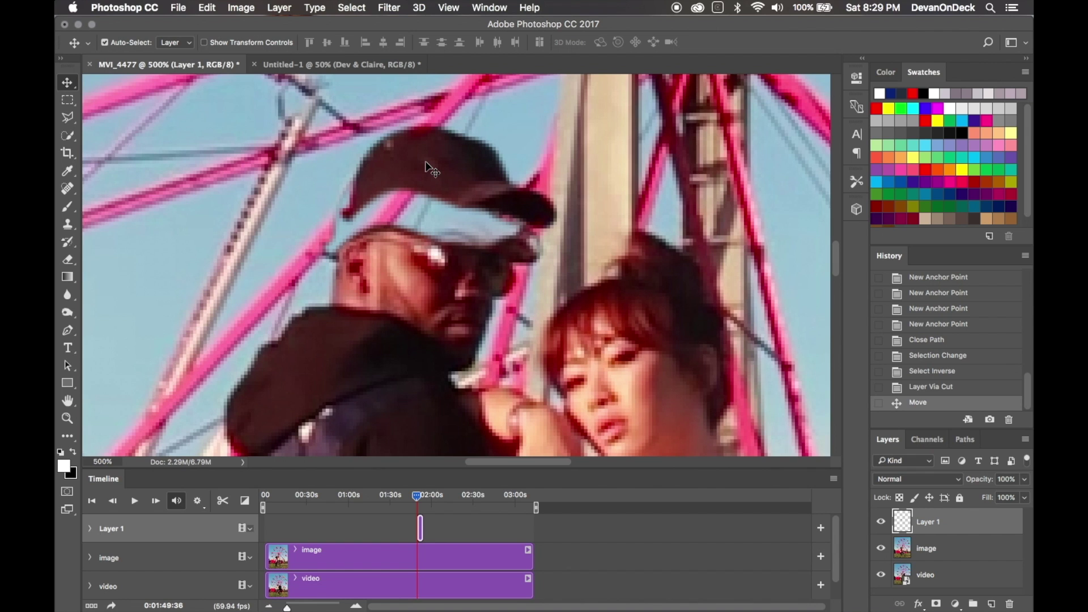
key(super+minus)
key(super+minus)
key(super+minus)
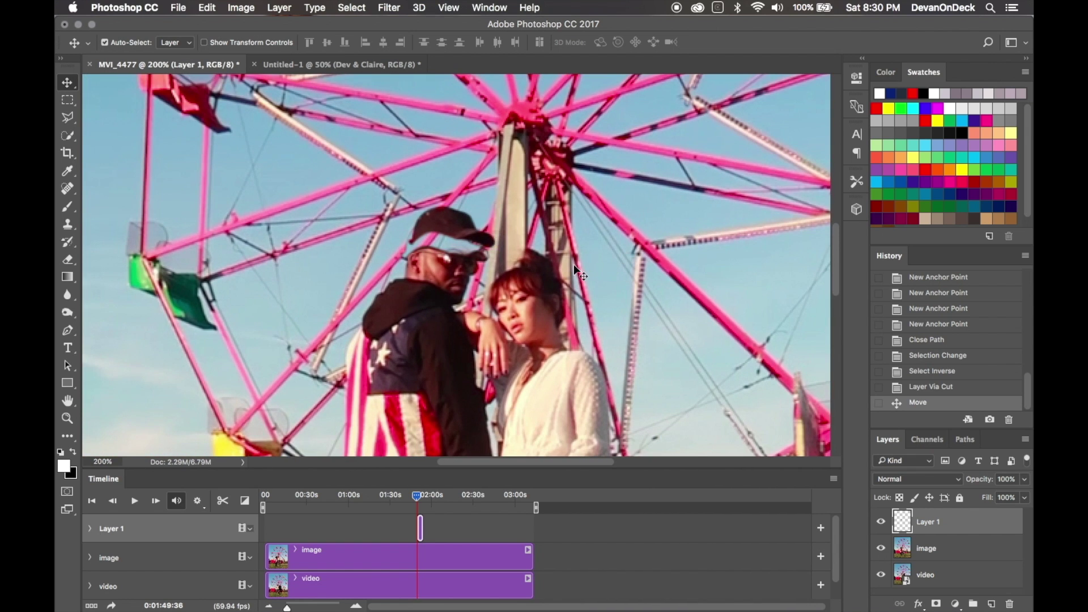
Select and copy the whole Untitled-1 couple cutout canvas.
click(352, 69)
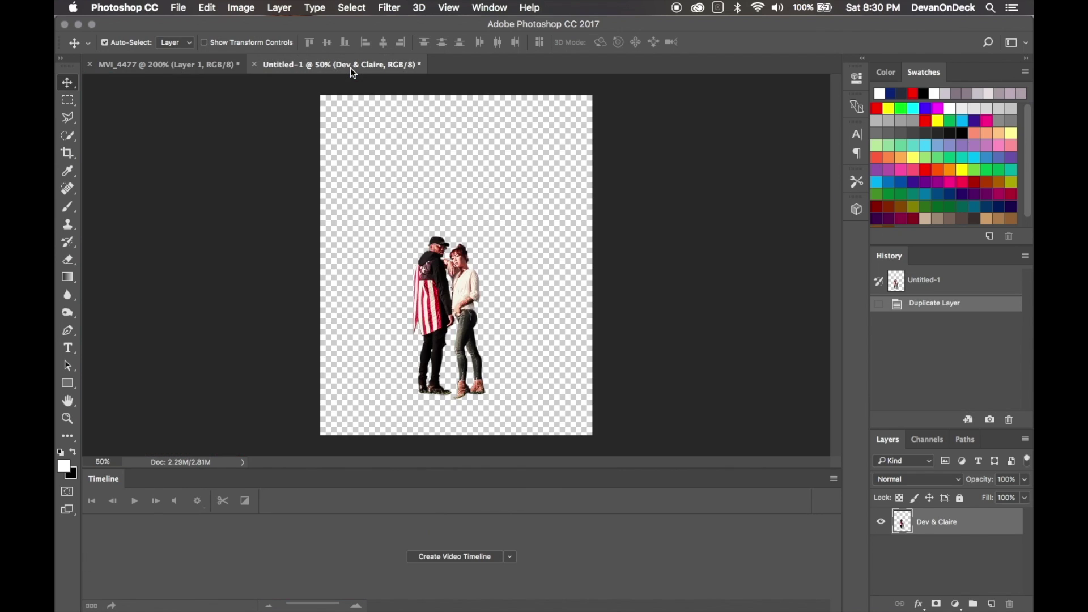
key(super+a)
key(super+c)
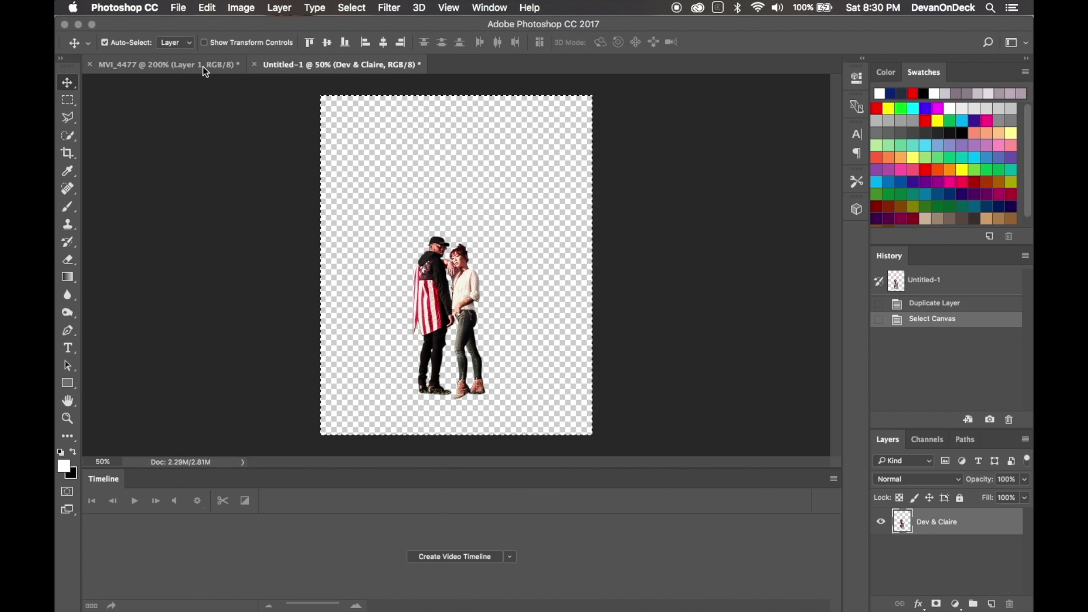
In MVI_4477, delete the image and cap layers and paste the couple cutout in their place.
click(203, 66)
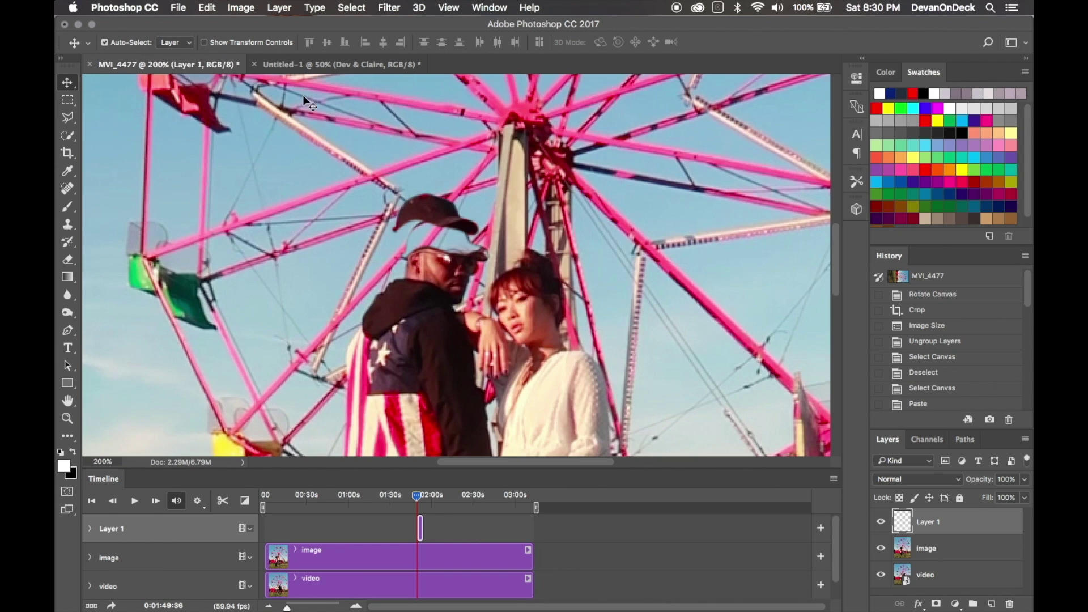
click(934, 548)
key(BackSpace)
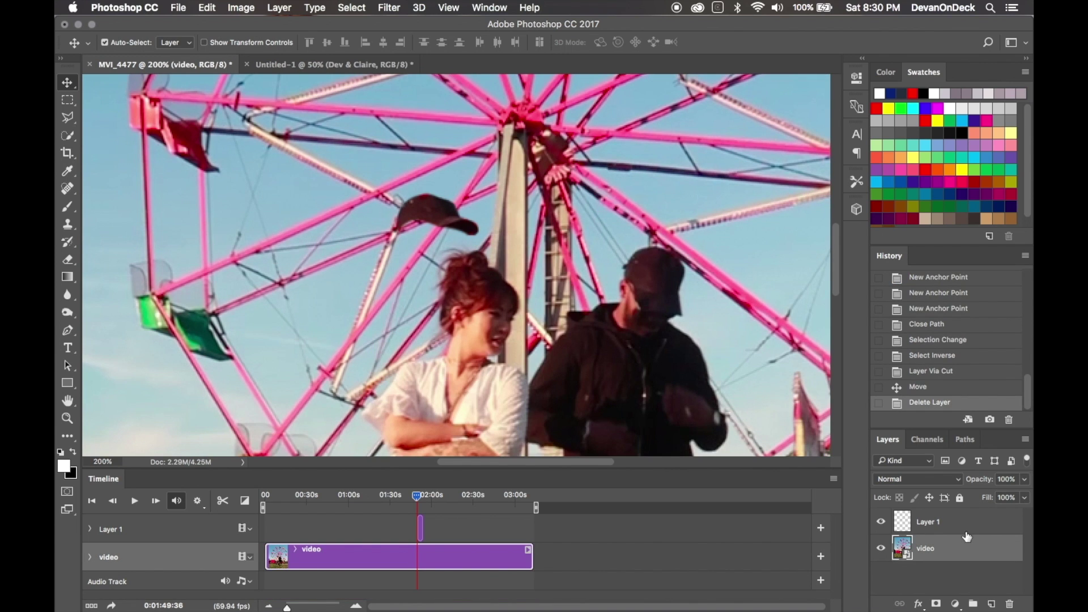
click(965, 531)
key(BackSpace)
key(super+v)
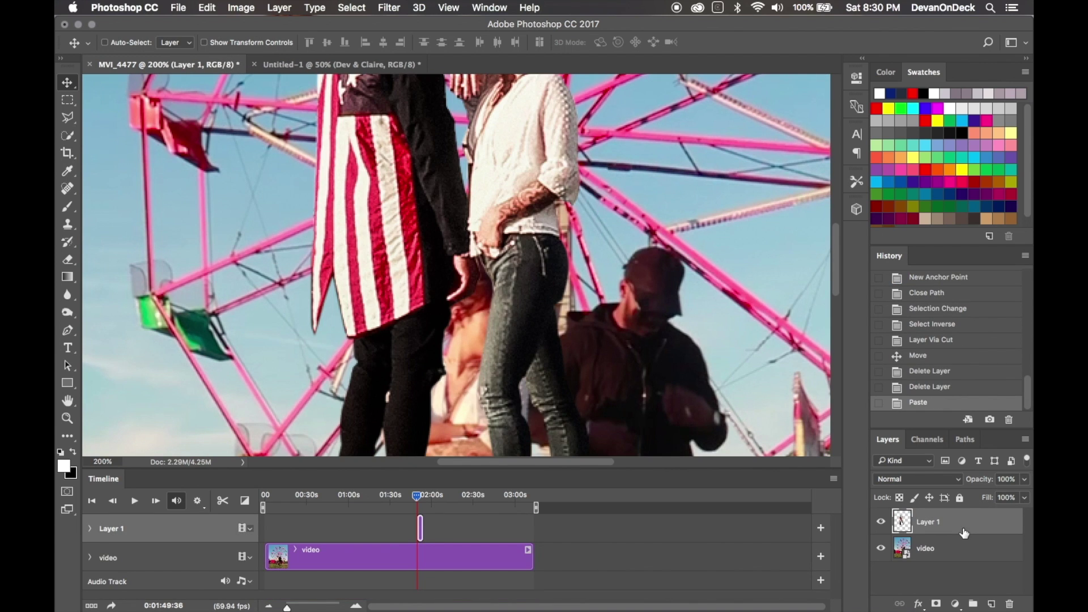
key(super+minus)
key(super+minus)
key(super+minus)
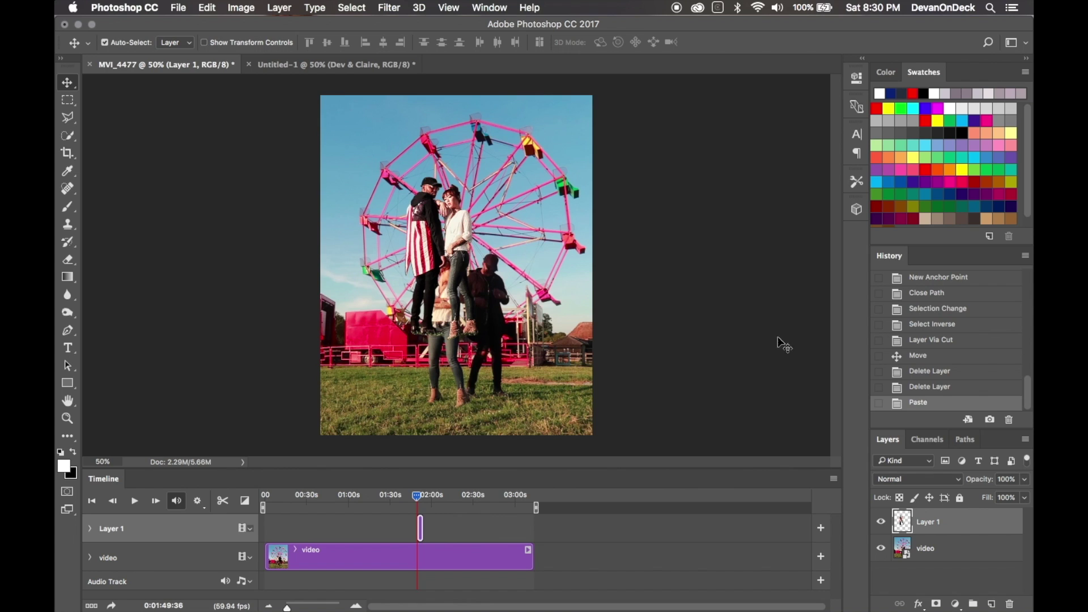
Stretch the couple's clip to the video's full length and raise the cutout about 140 px.
drag(466, 268, 473, 336)
drag(420, 529, 266, 529)
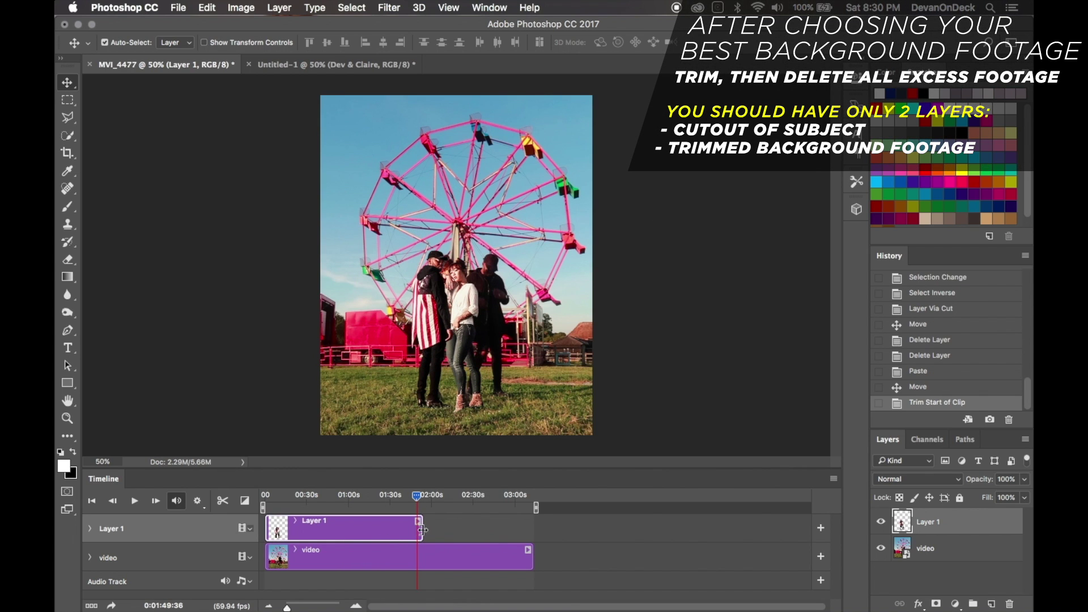
drag(423, 530, 533, 529)
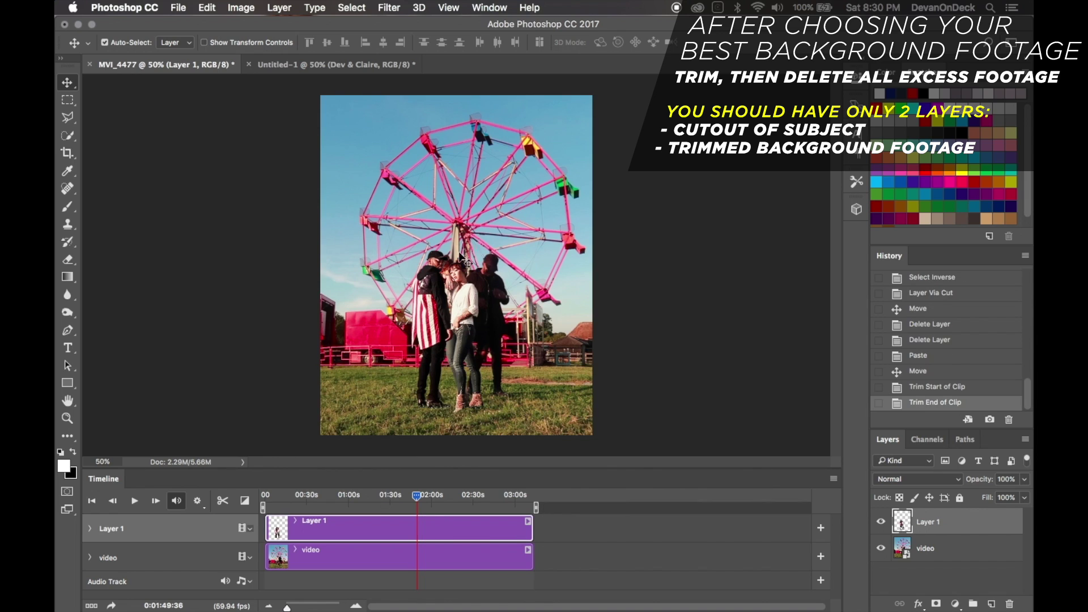
drag(468, 262, 468, 182)
Narrow the timeline work area to roughly 08:00f through 26:00f.
drag(417, 499, 291, 497)
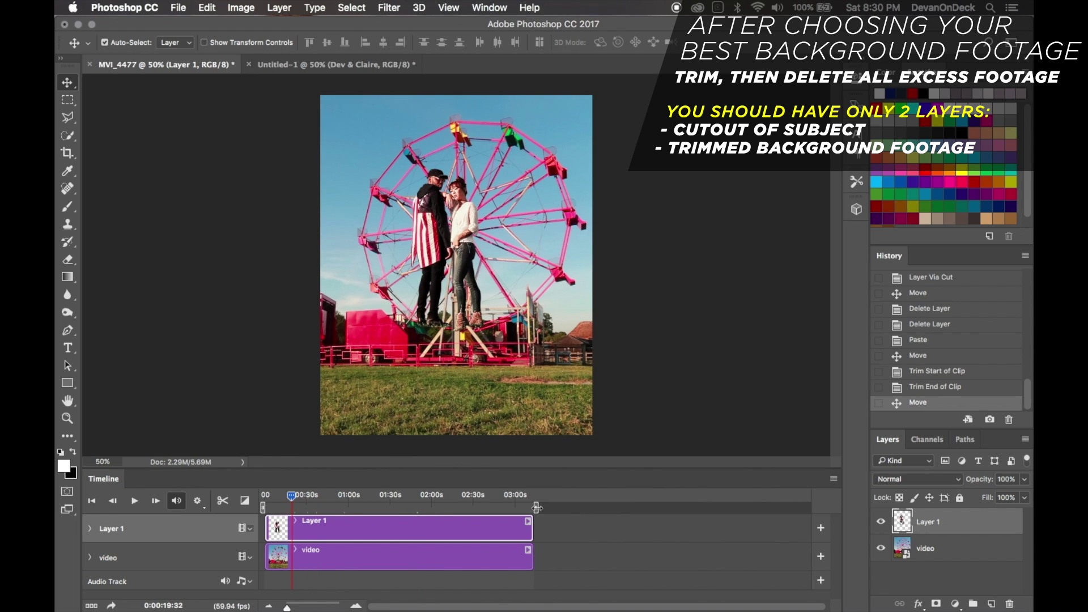
drag(535, 507, 319, 527)
click(297, 608)
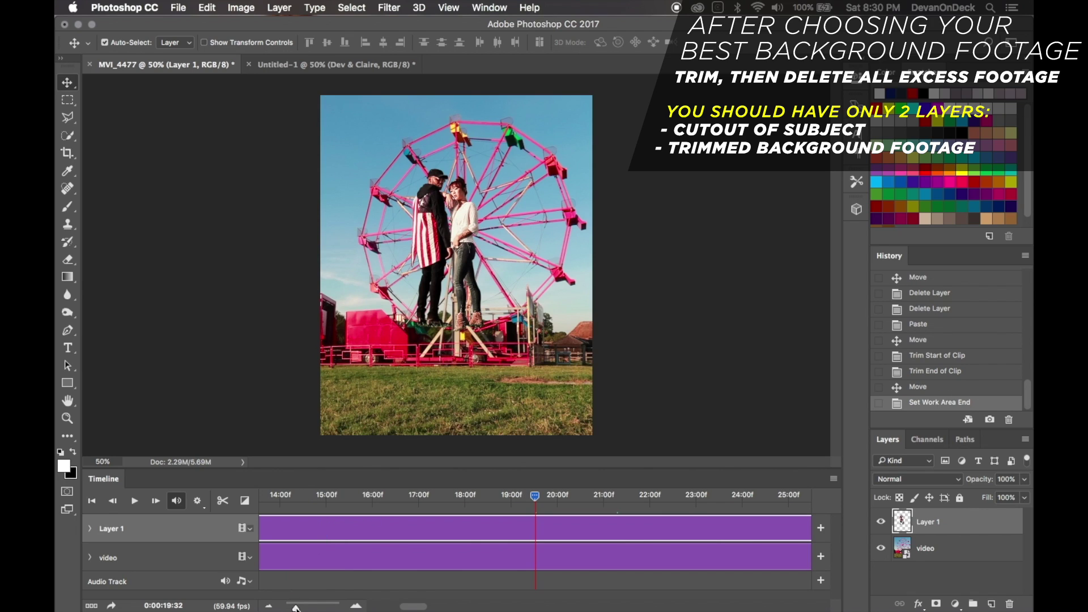
drag(294, 608, 291, 609)
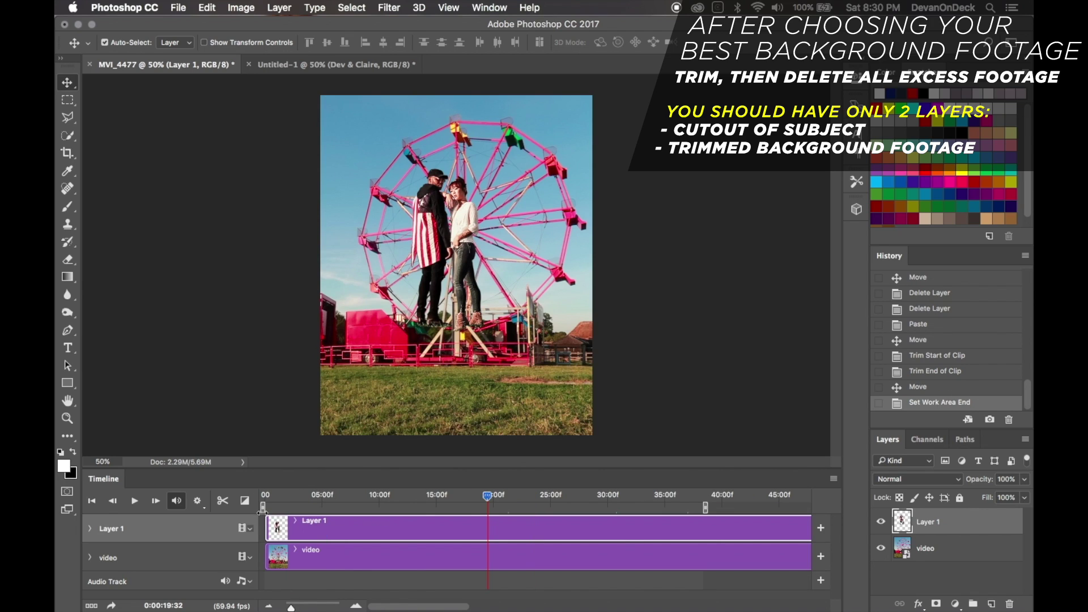
drag(262, 508, 356, 509)
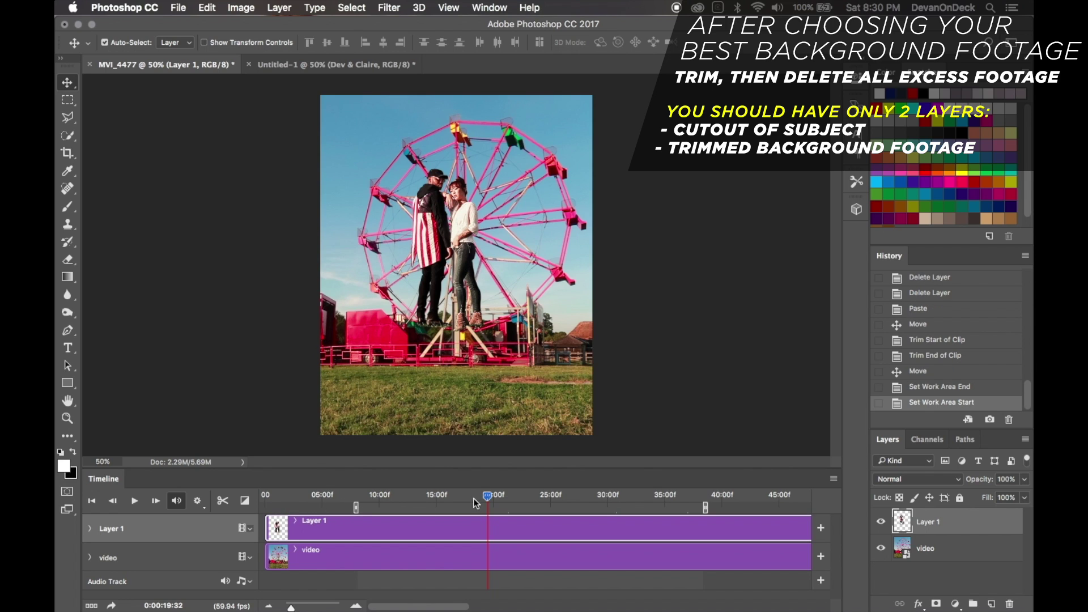
click(380, 502)
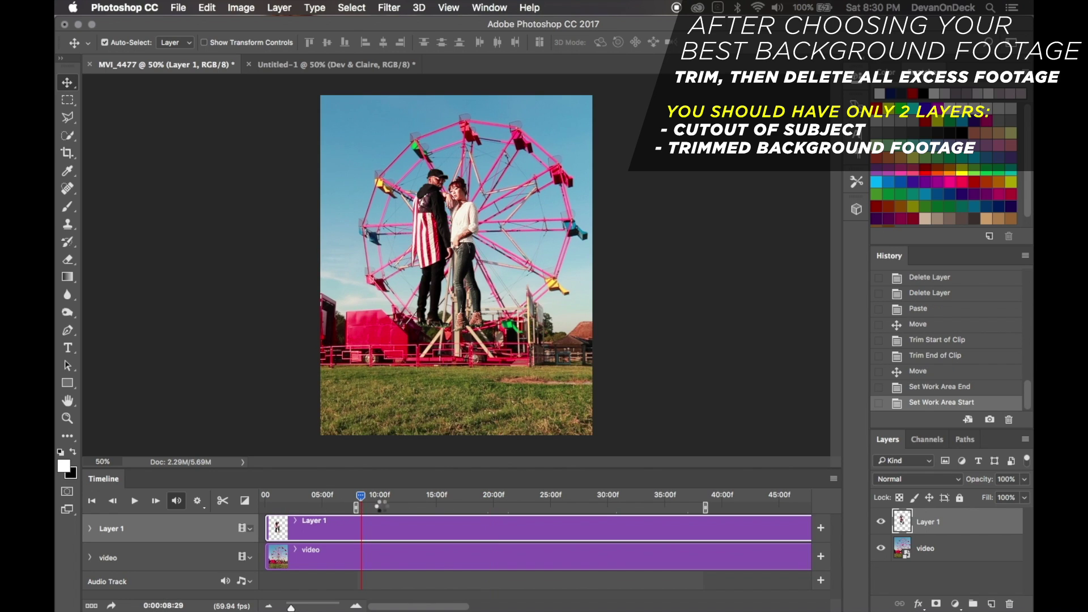
click(435, 501)
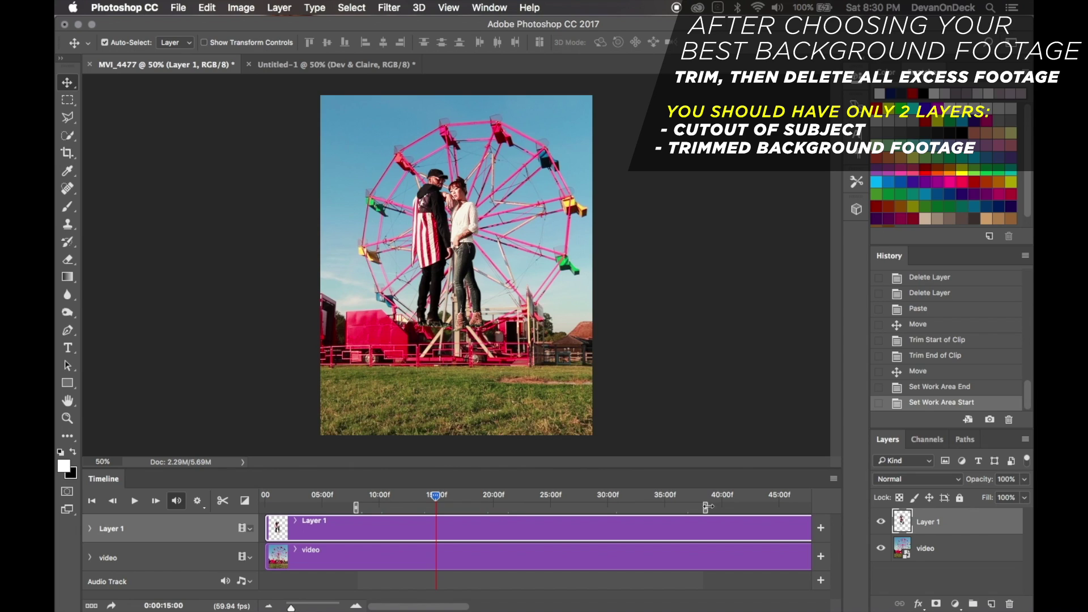
drag(693, 510, 554, 508)
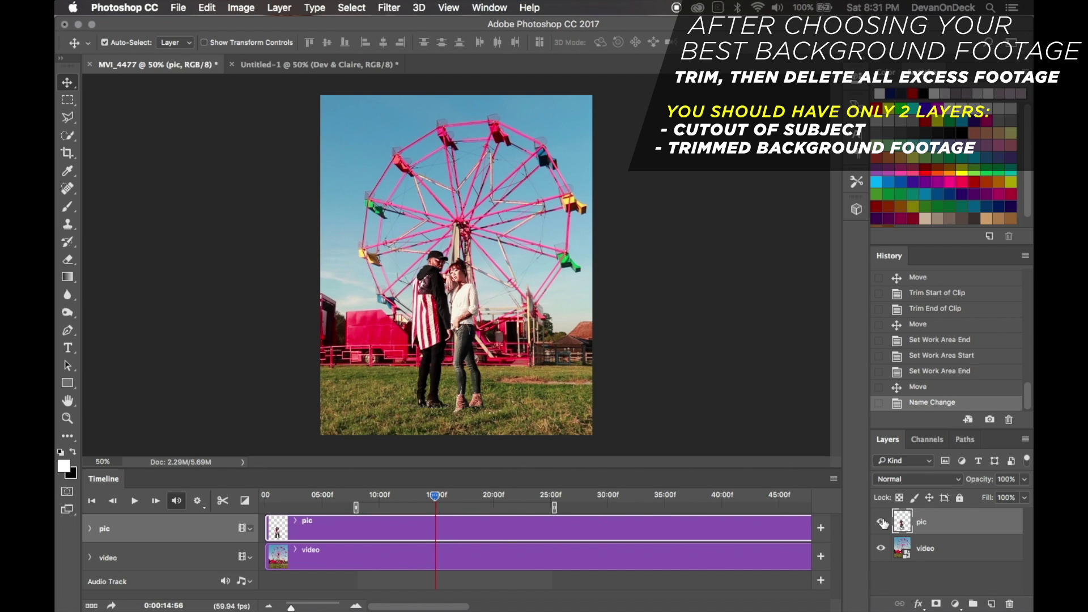
Hide the pic layer, fine-tune the roughly 8–25 s work area, and park the playhead at 0:00:08:01.
click(882, 522)
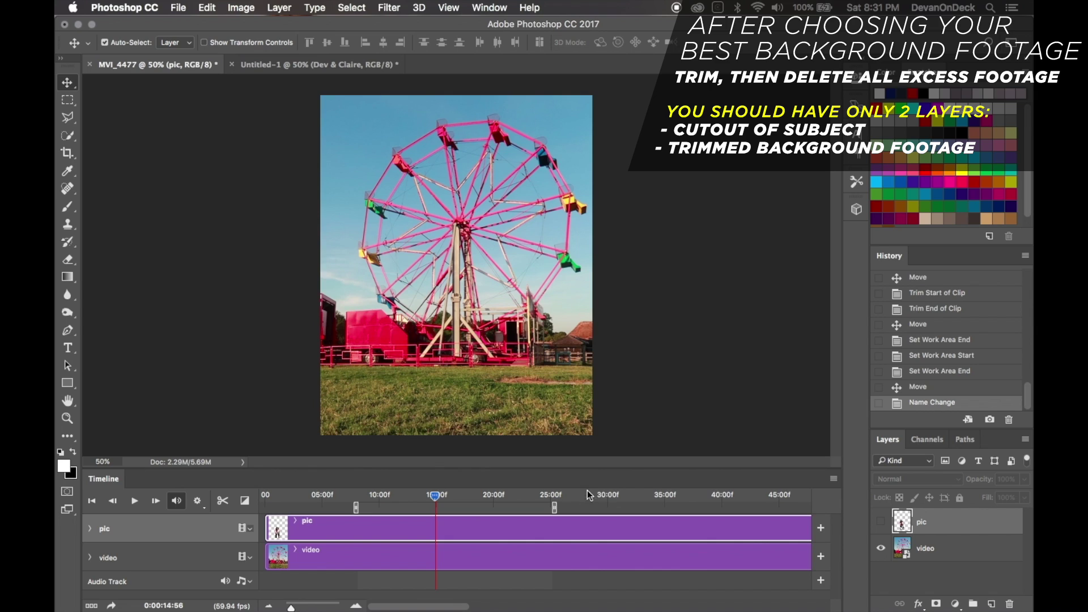
click(548, 500)
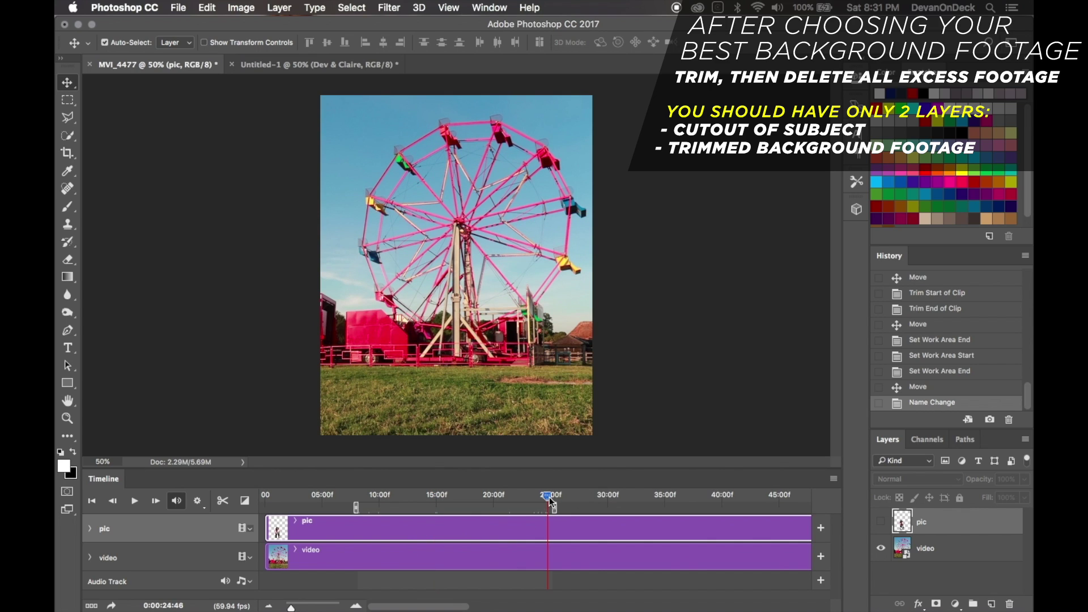
drag(355, 507, 357, 508)
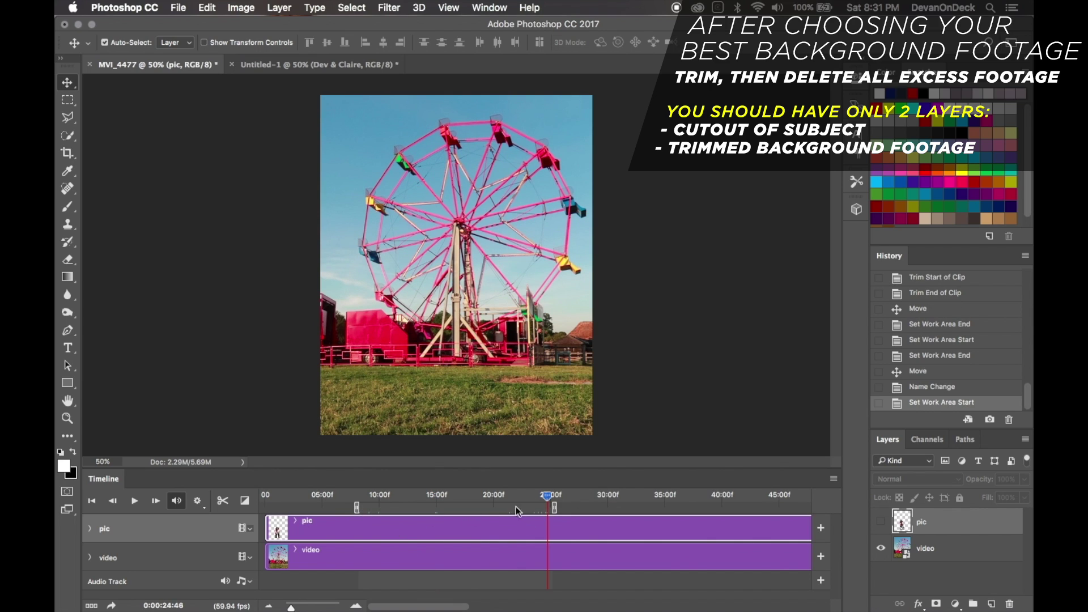
drag(555, 507, 550, 508)
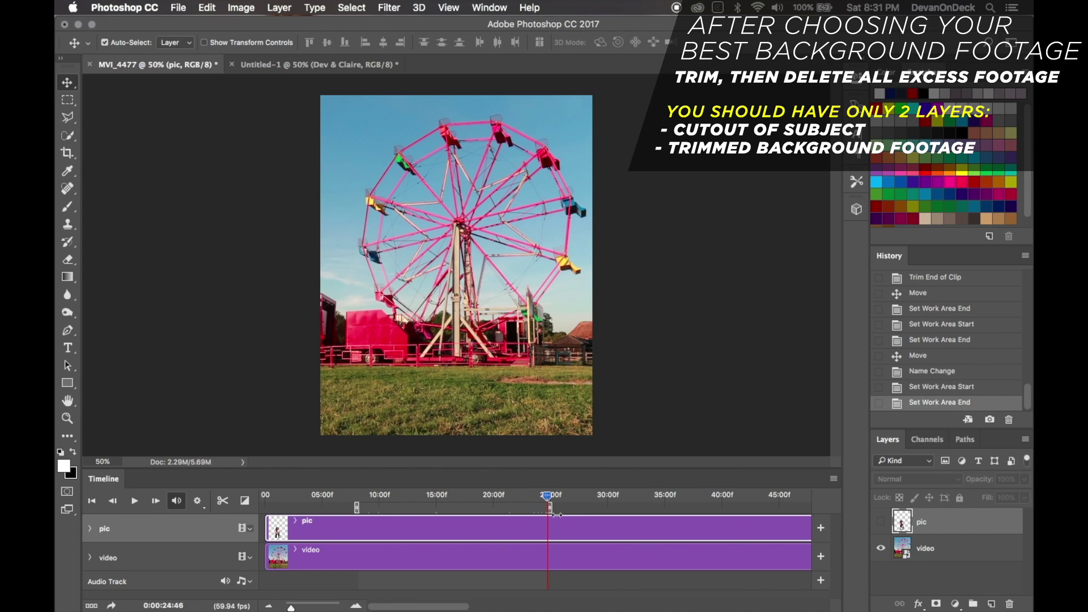
drag(356, 507, 354, 508)
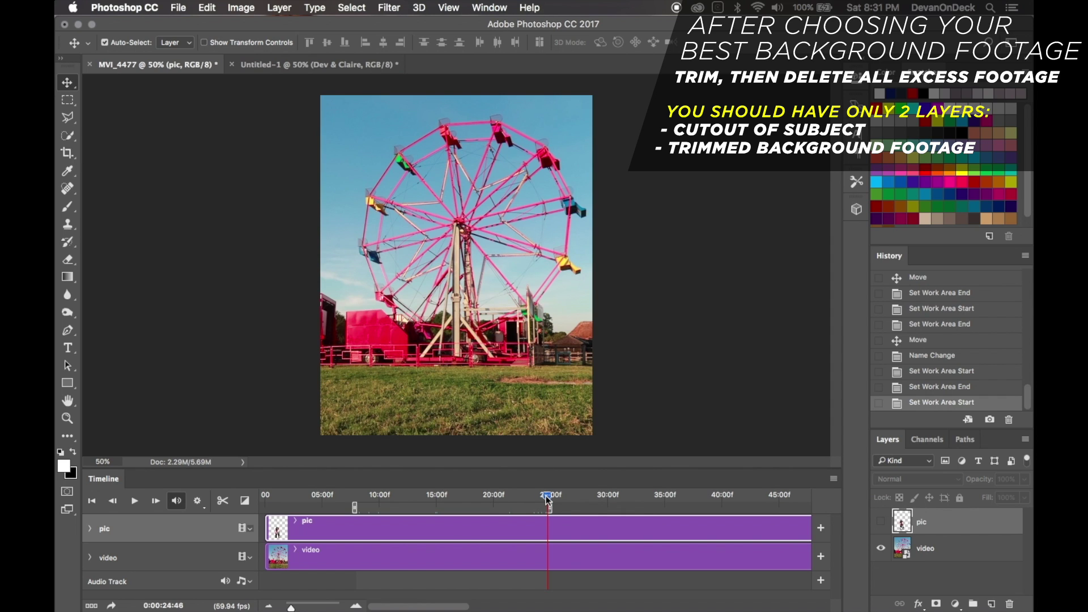
drag(548, 499, 356, 497)
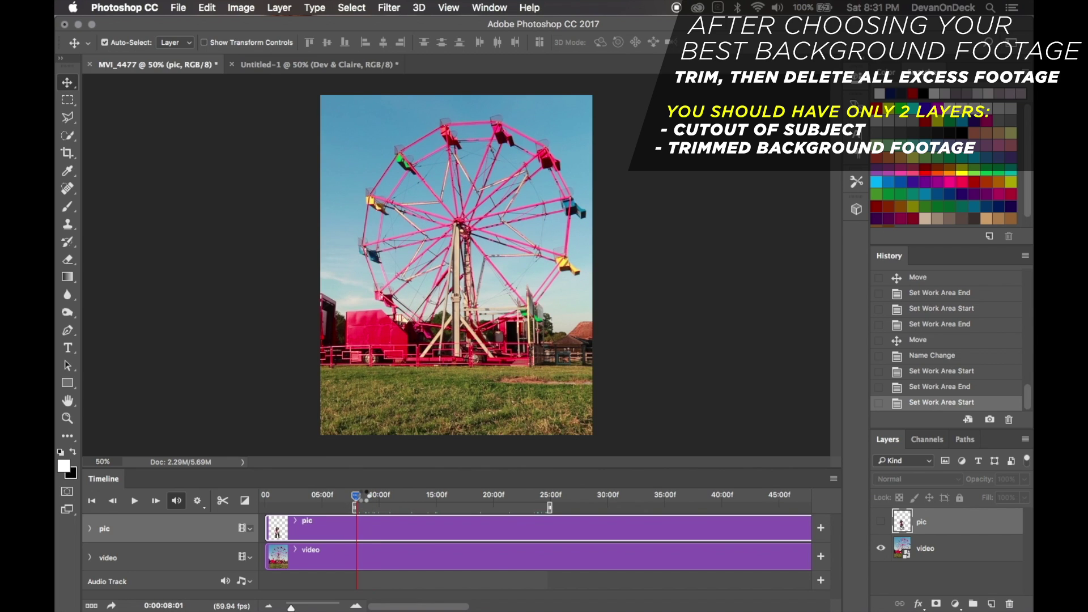
click(359, 563)
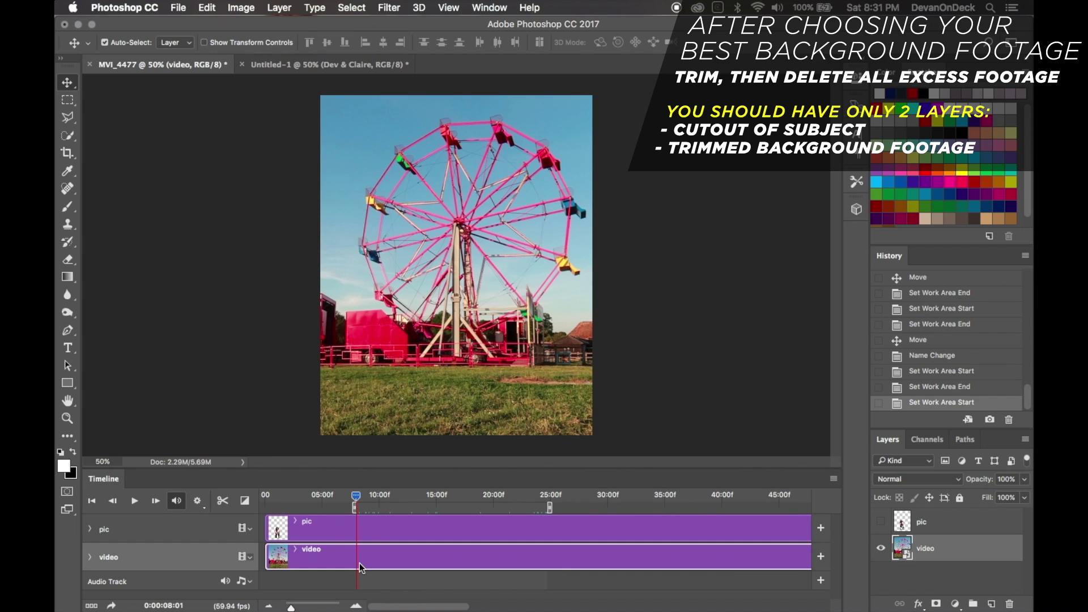
Split the footage at 8:01 and 24:46 and delete the pieces outside that stretch.
click(223, 501)
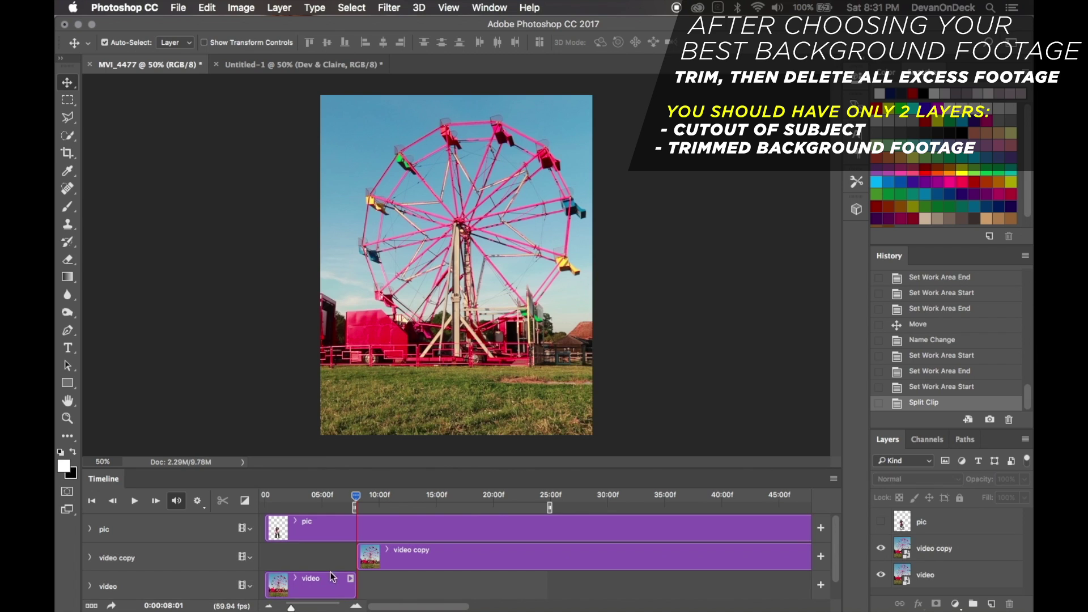
click(332, 584)
key(Delete)
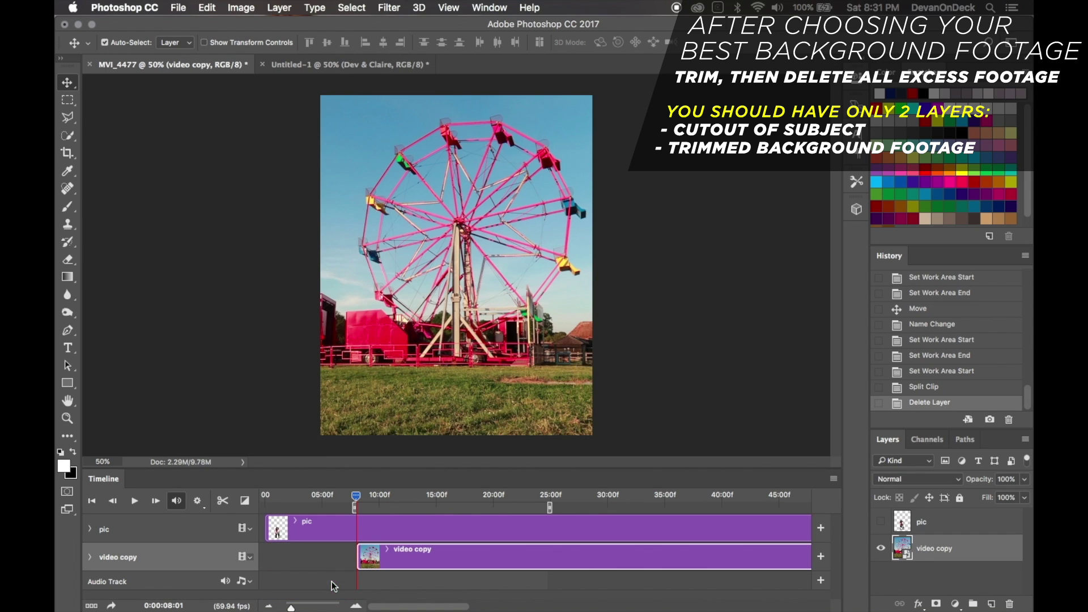
click(355, 497)
drag(356, 500, 547, 497)
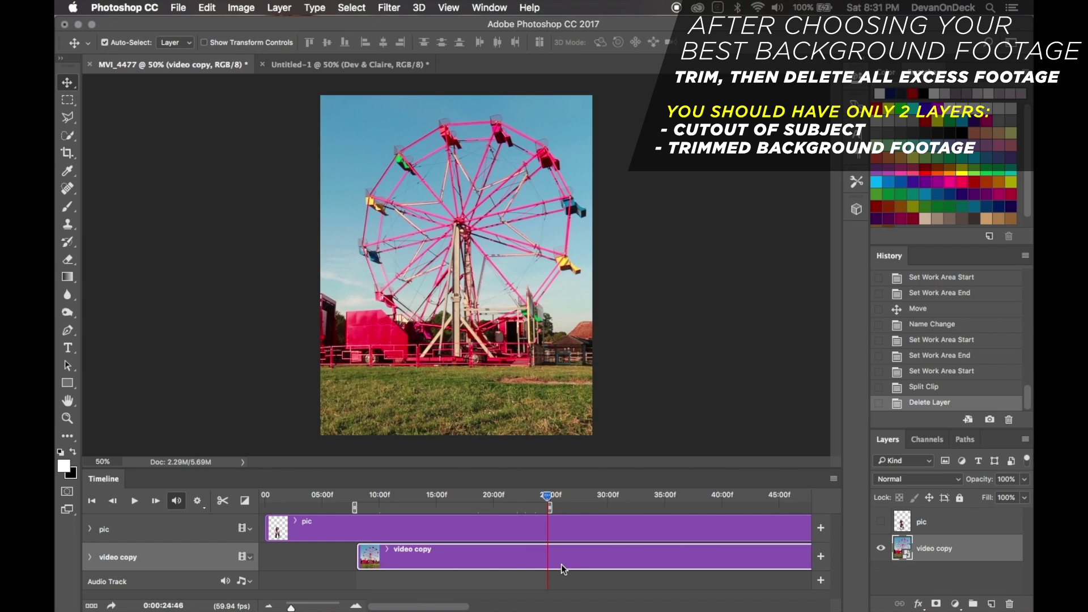
click(222, 501)
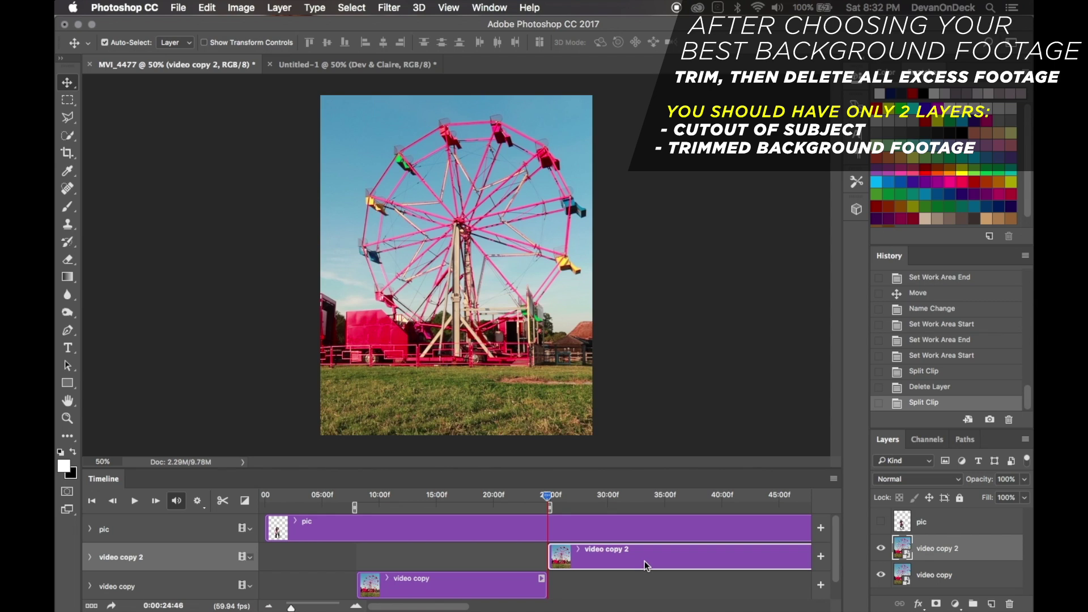
key(Delete)
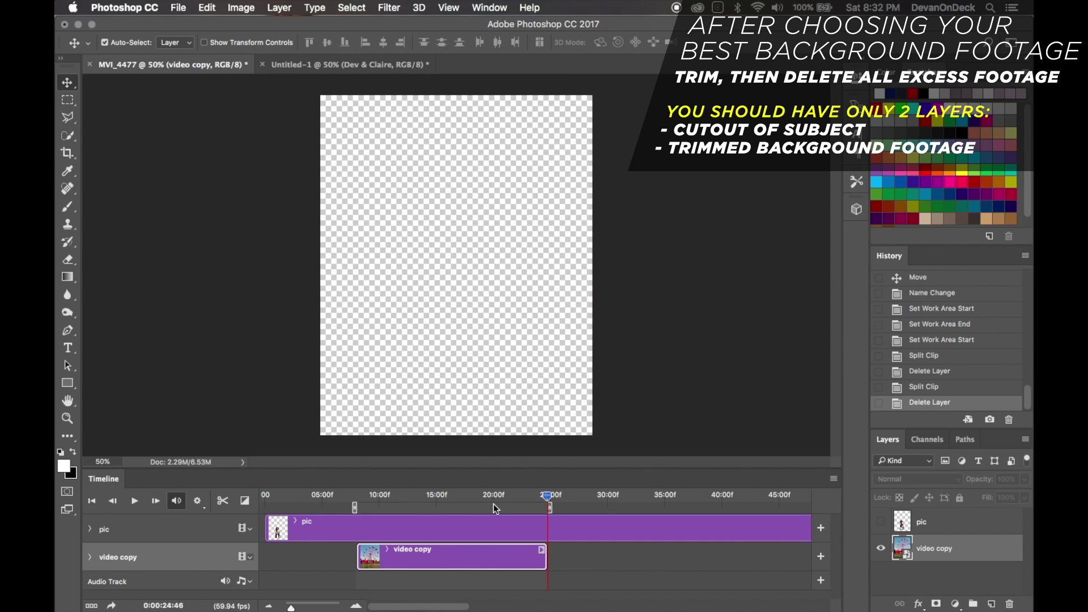
Slide the trimmed footage to the timeline start and shorten the pic clip to end with it.
drag(498, 499, 357, 508)
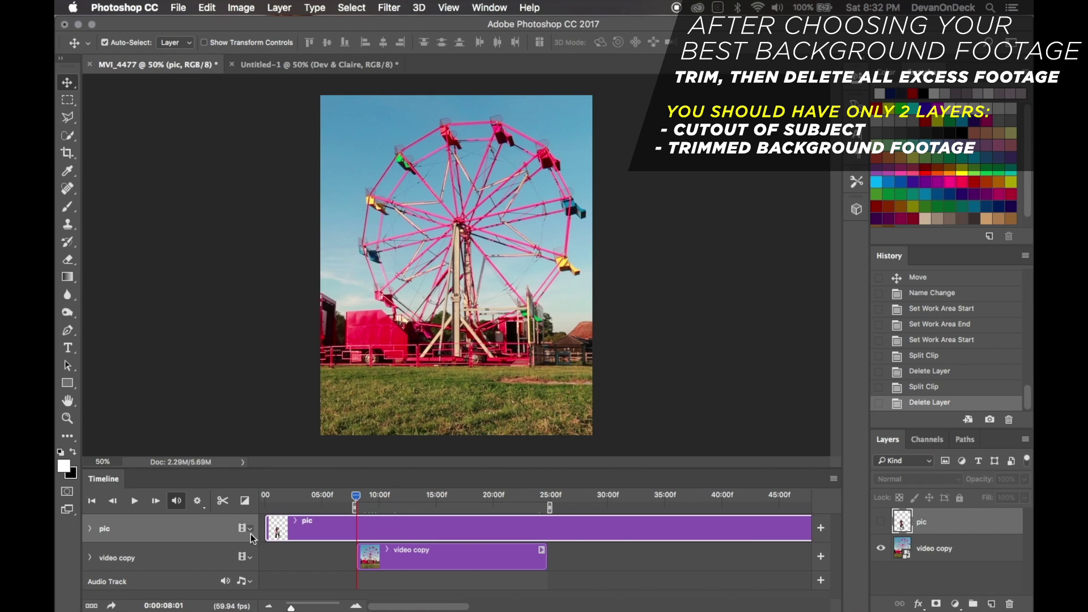
drag(289, 608, 288, 608)
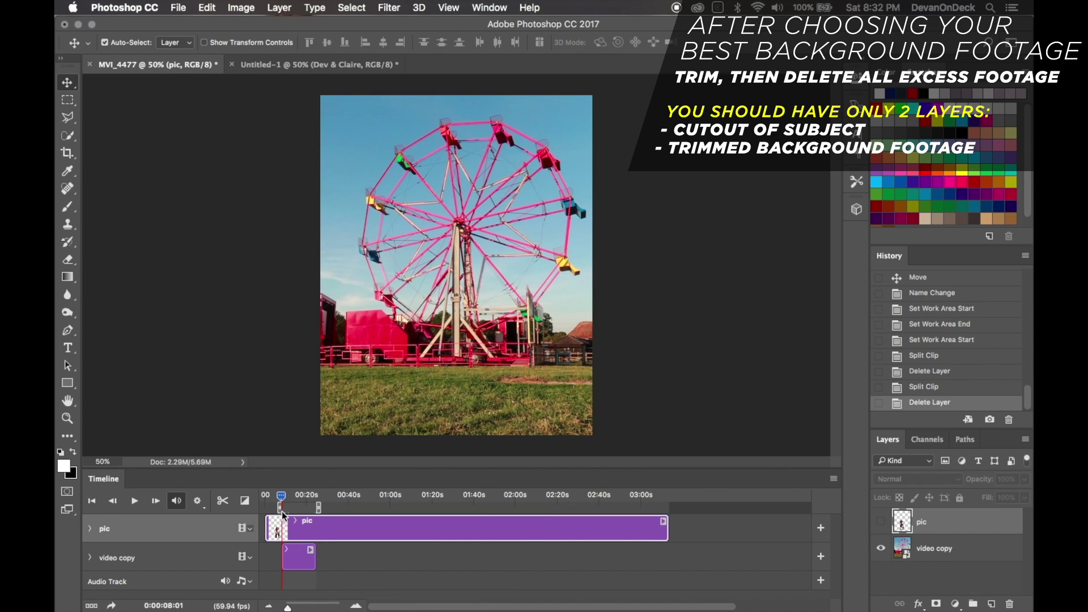
drag(281, 509, 263, 509)
drag(297, 556, 281, 556)
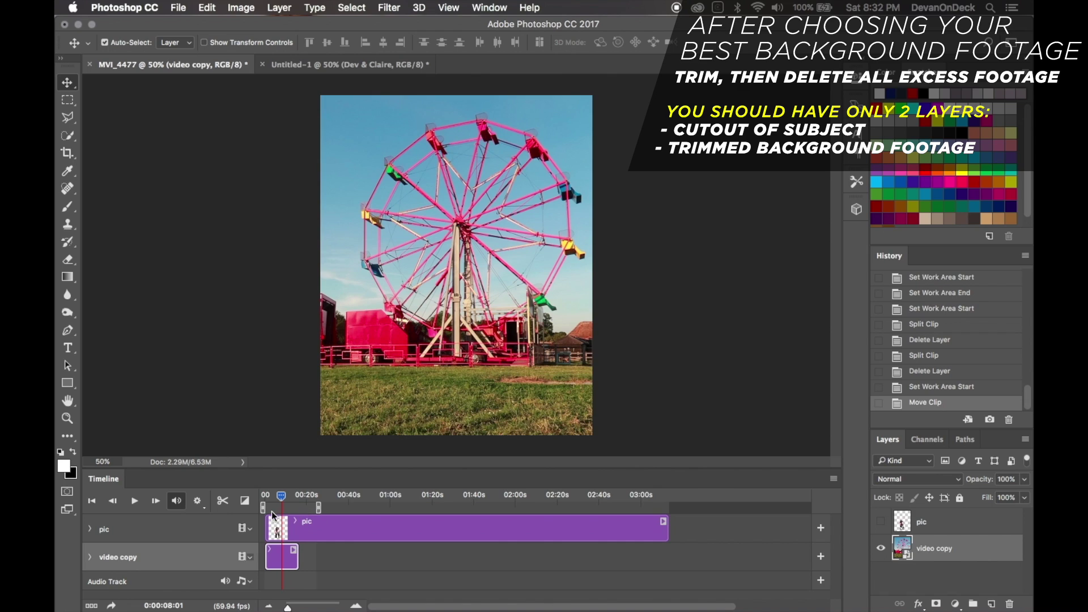
drag(281, 496, 301, 503)
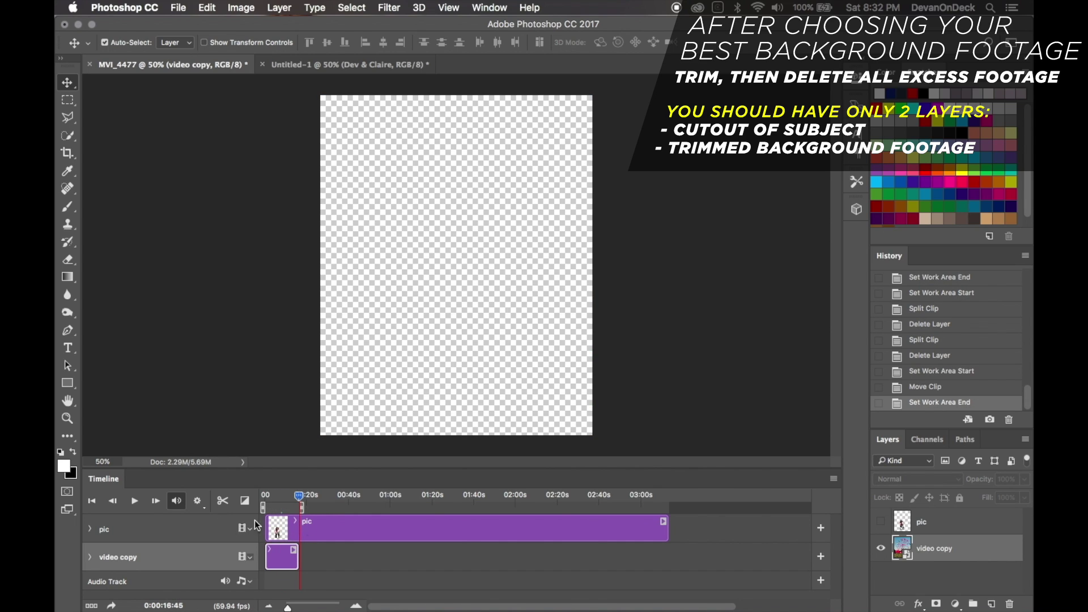
drag(667, 530, 300, 541)
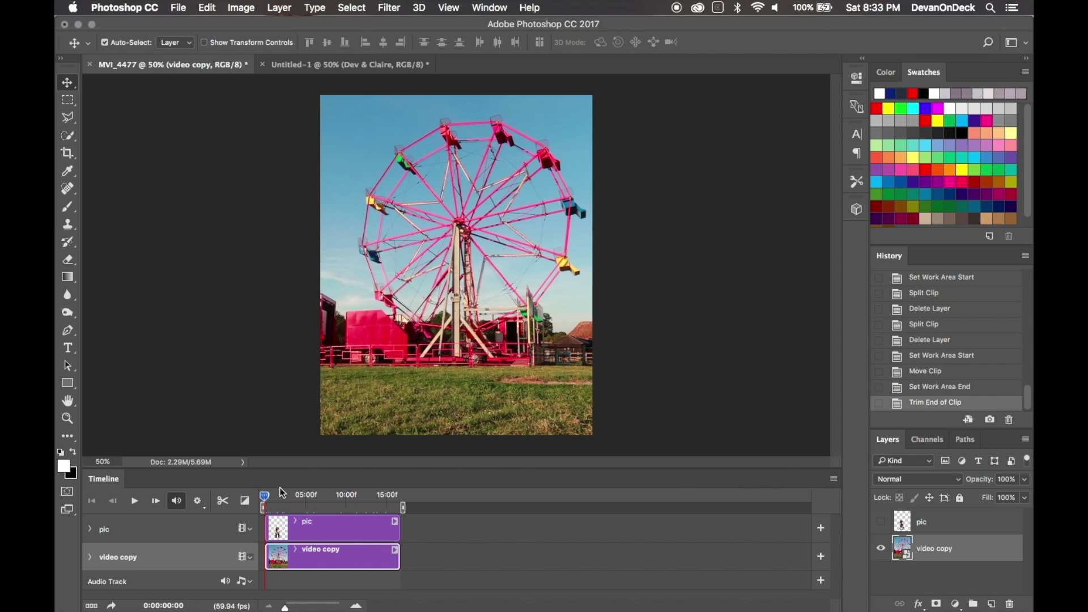
Show the pic couple layer, keep playback resolution at 50%, and play a preview.
click(881, 523)
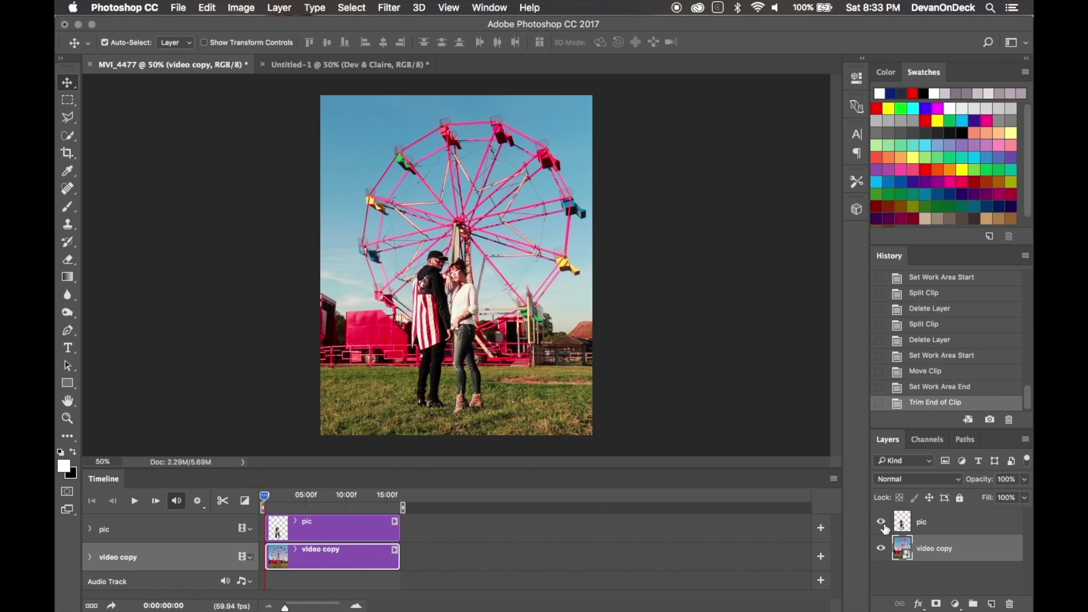
click(961, 531)
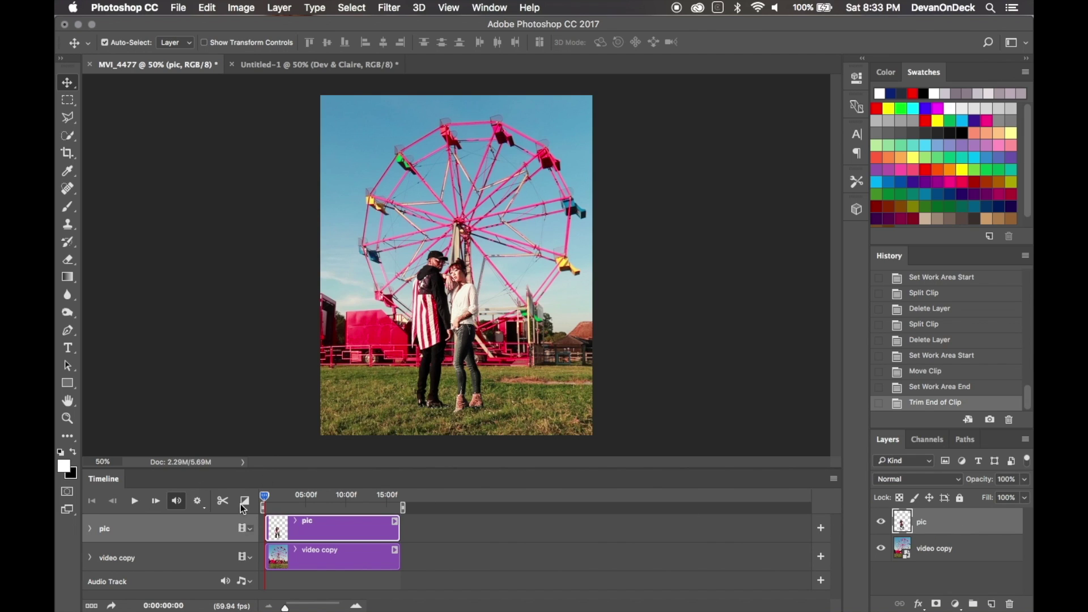
click(198, 501)
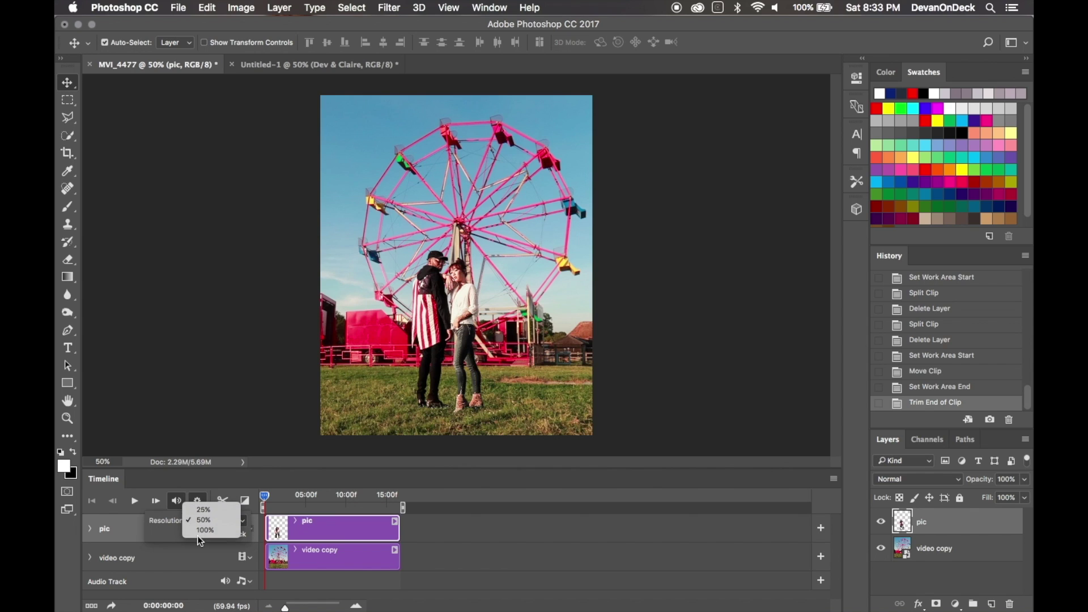
click(170, 533)
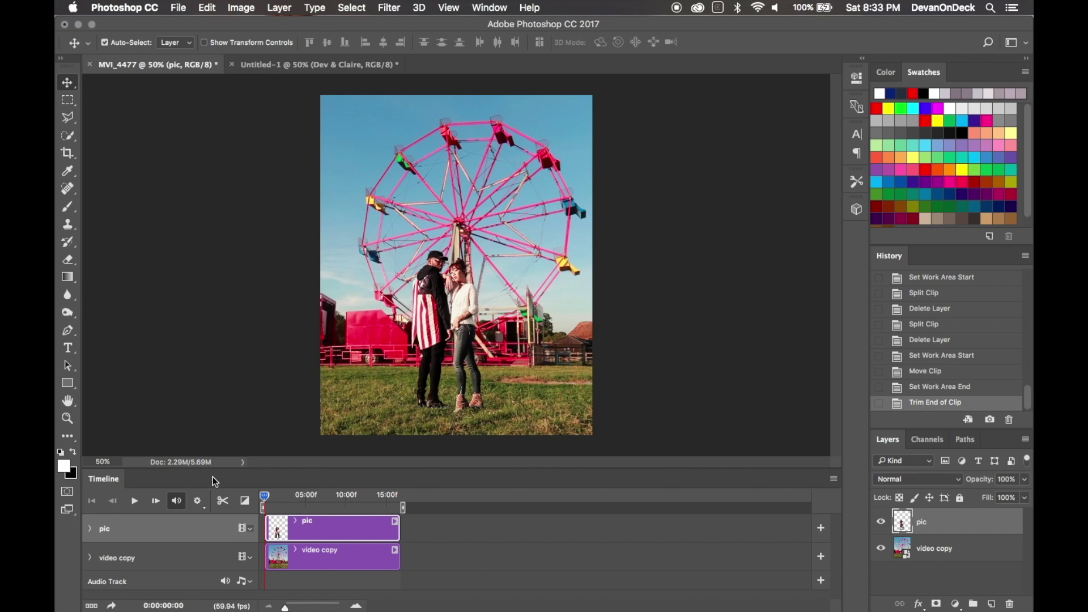
click(135, 502)
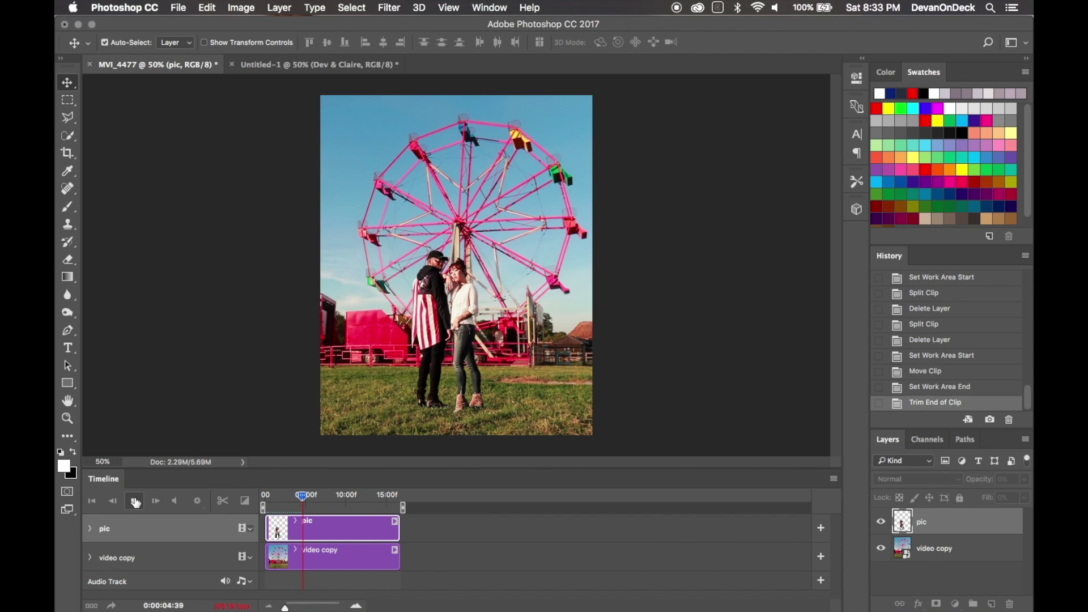
Stop playback and add a Hue/Saturation adjustment layer beneath the pic layer.
click(276, 528)
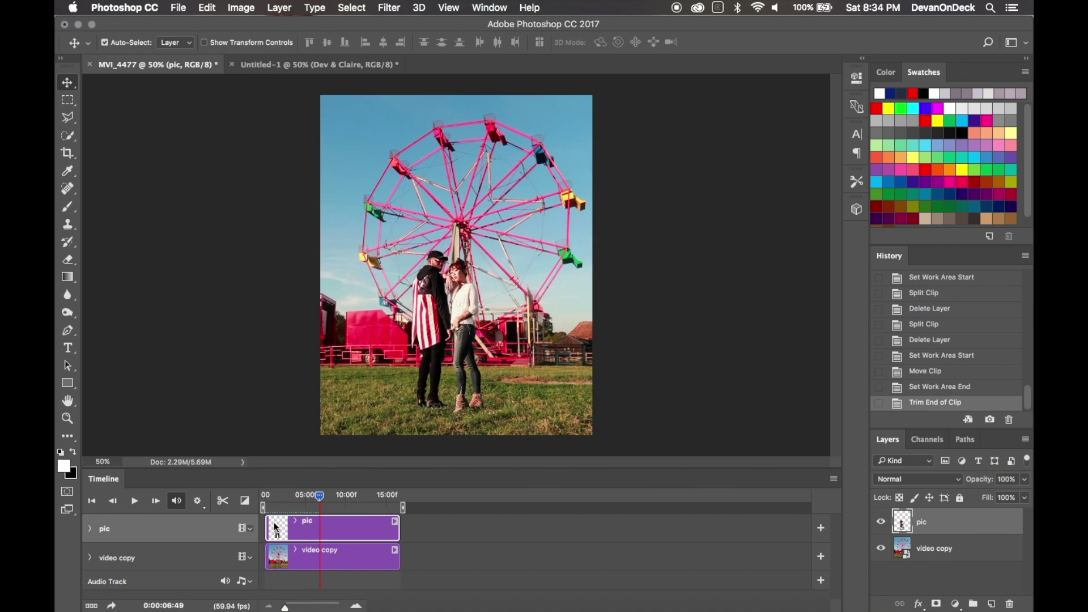
click(956, 605)
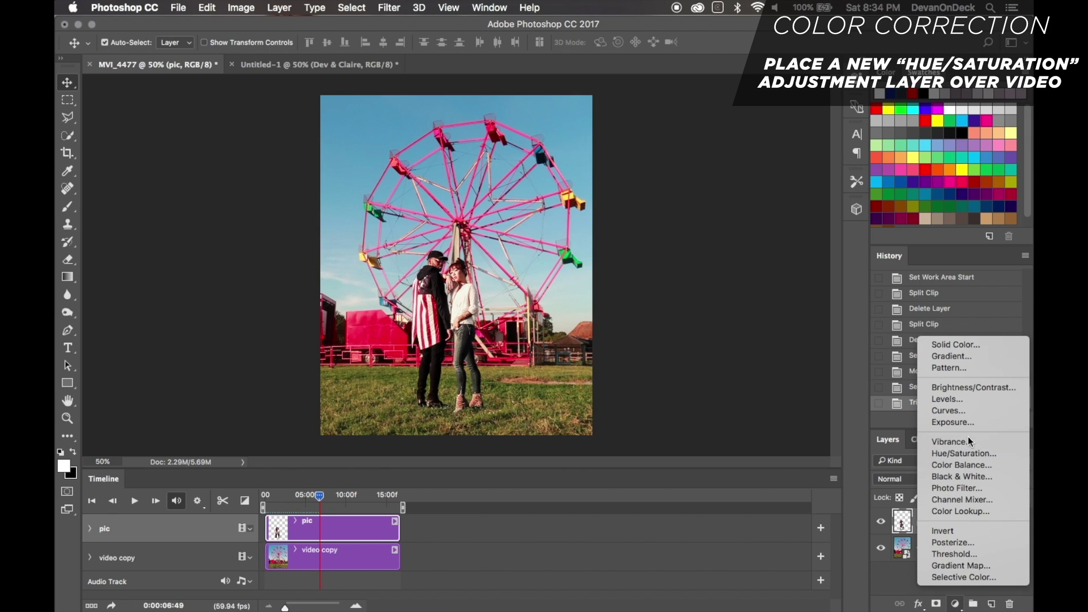
click(969, 454)
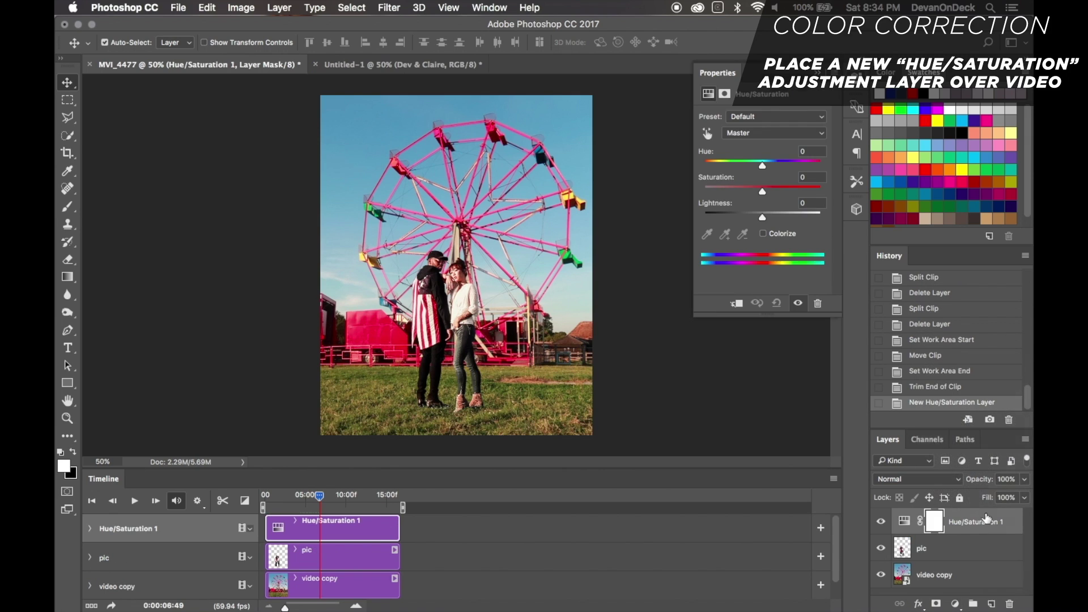
drag(988, 525, 968, 562)
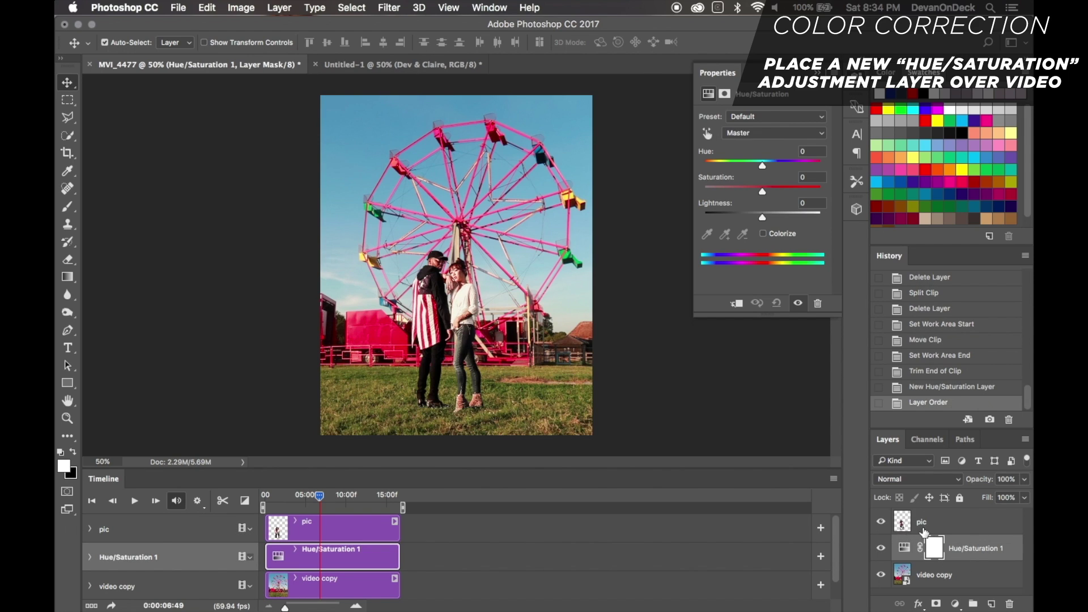
click(945, 528)
click(958, 551)
Fully desaturate the Reds and Magentas and reduce the Yellows' saturation.
click(754, 134)
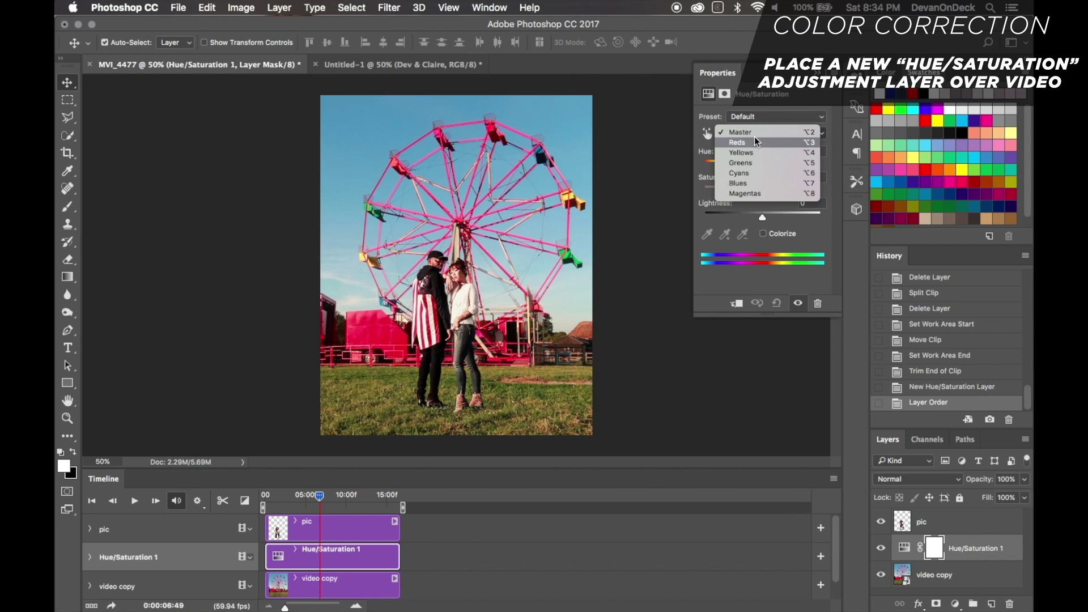
click(755, 142)
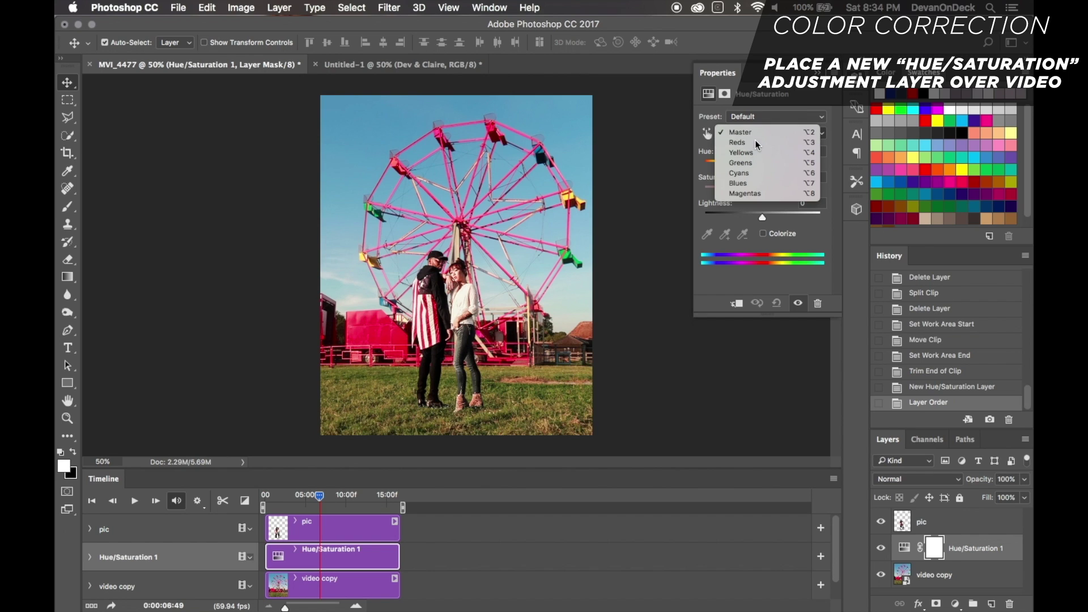
drag(764, 194, 607, 190)
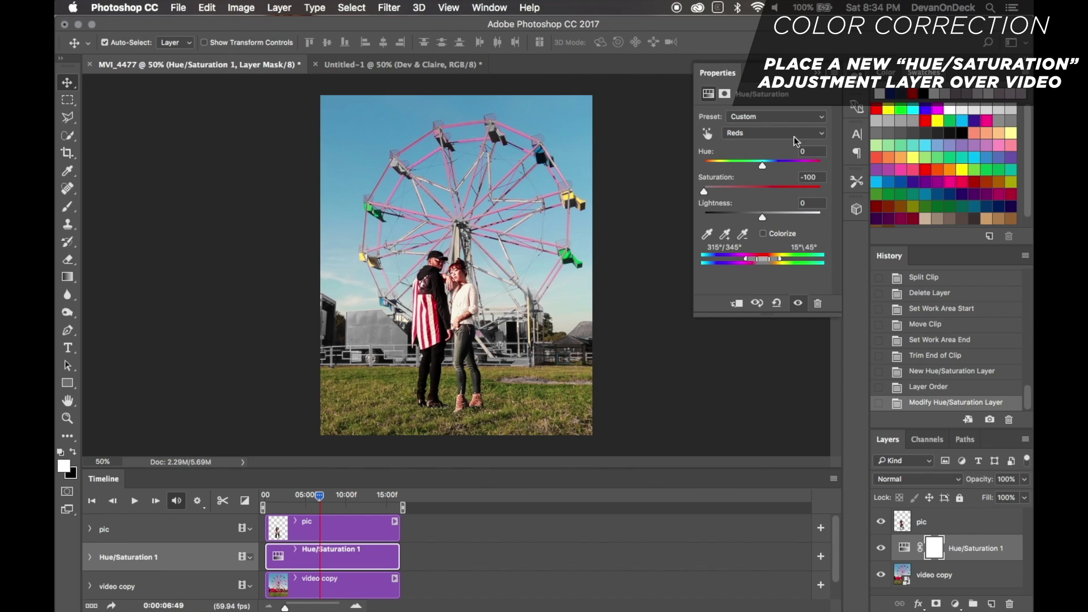
click(778, 134)
click(757, 181)
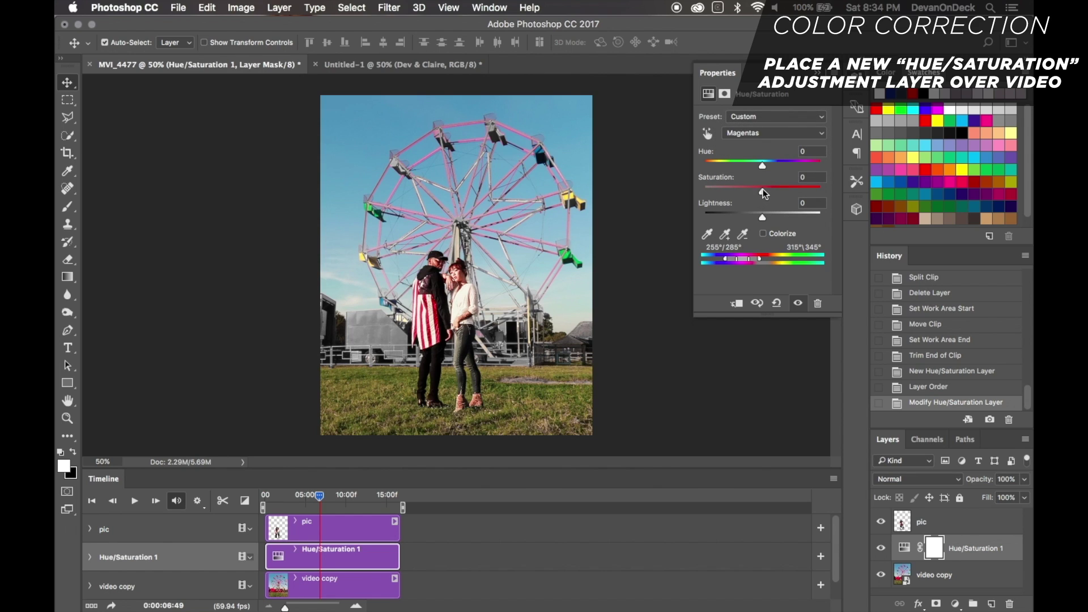
drag(762, 192, 589, 190)
click(748, 134)
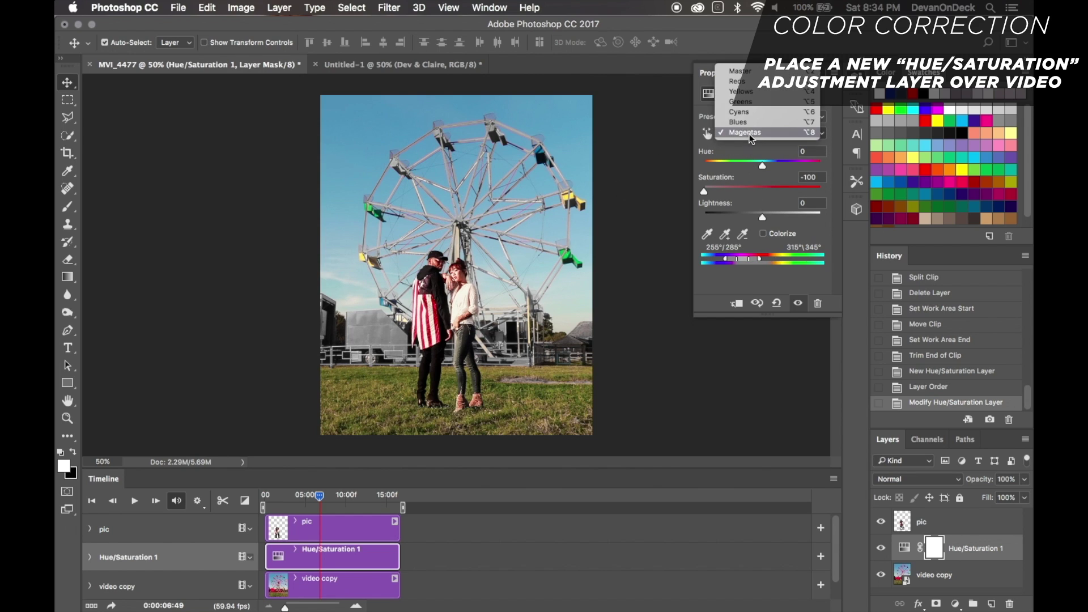
click(740, 91)
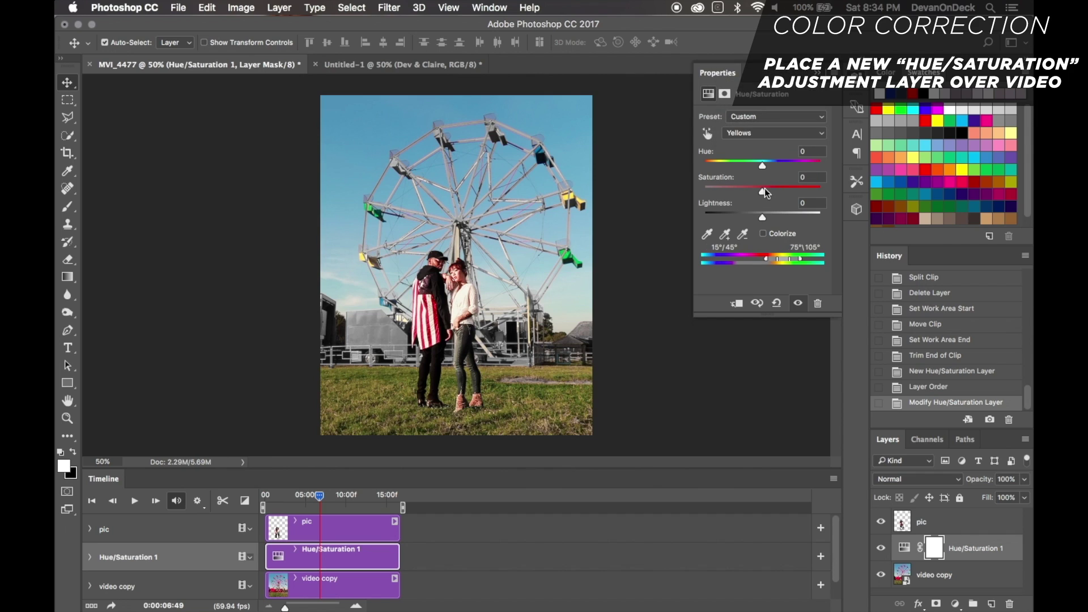
drag(764, 189, 759, 162)
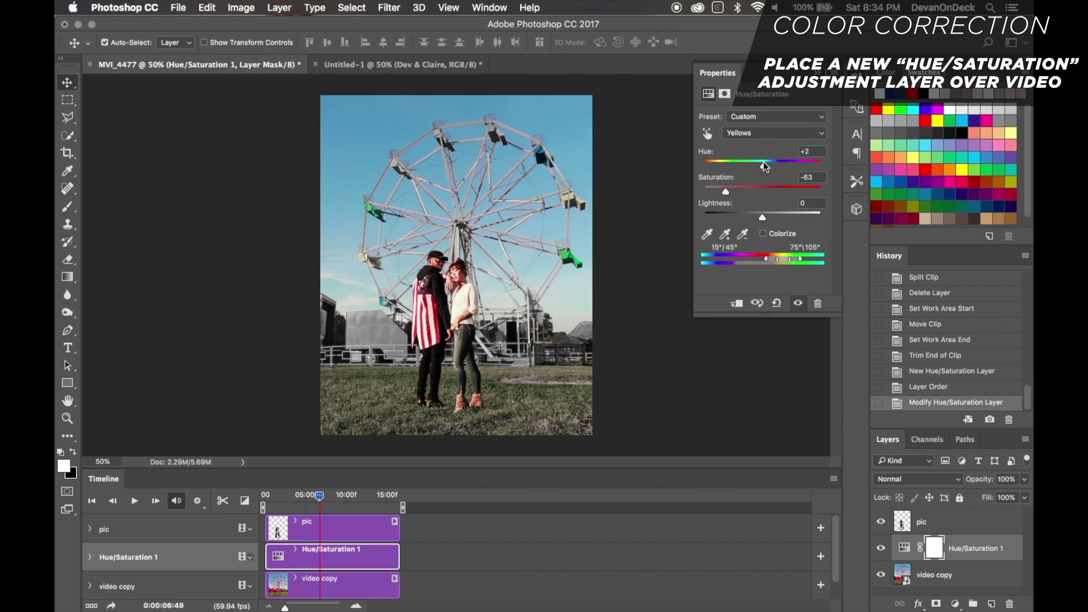
Lower Greens saturation to -87 and Blues to -66, then switch to the Cyans range.
click(765, 134)
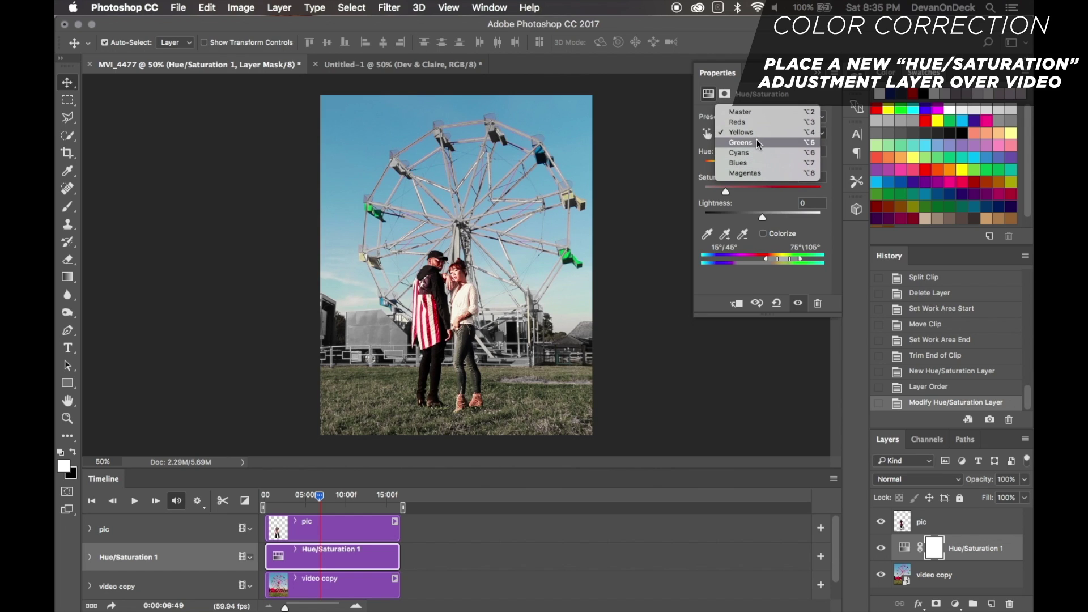
click(757, 142)
drag(762, 192, 704, 200)
click(763, 134)
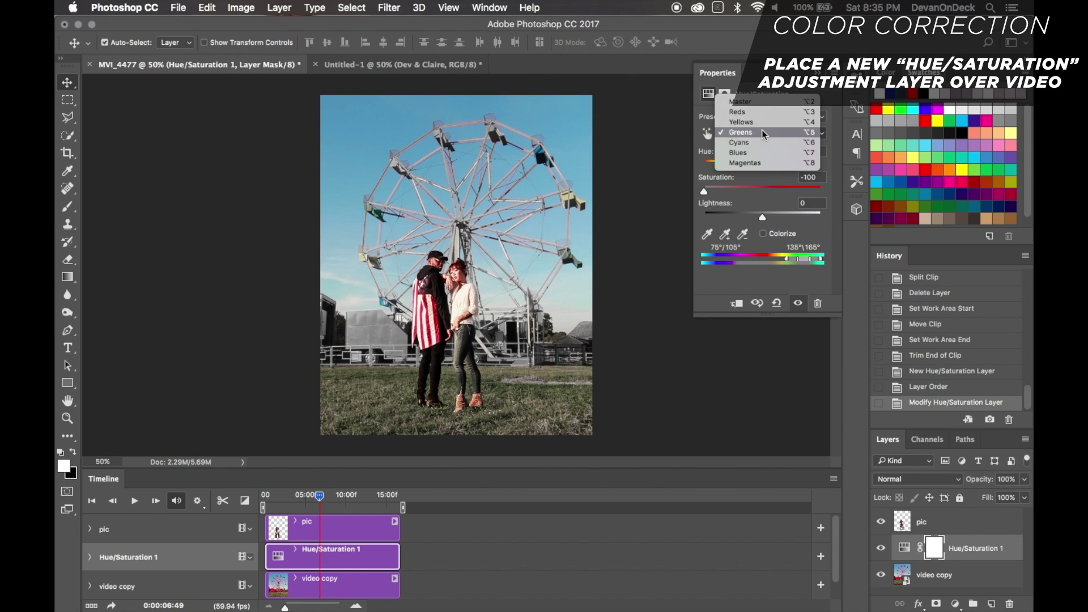
click(754, 153)
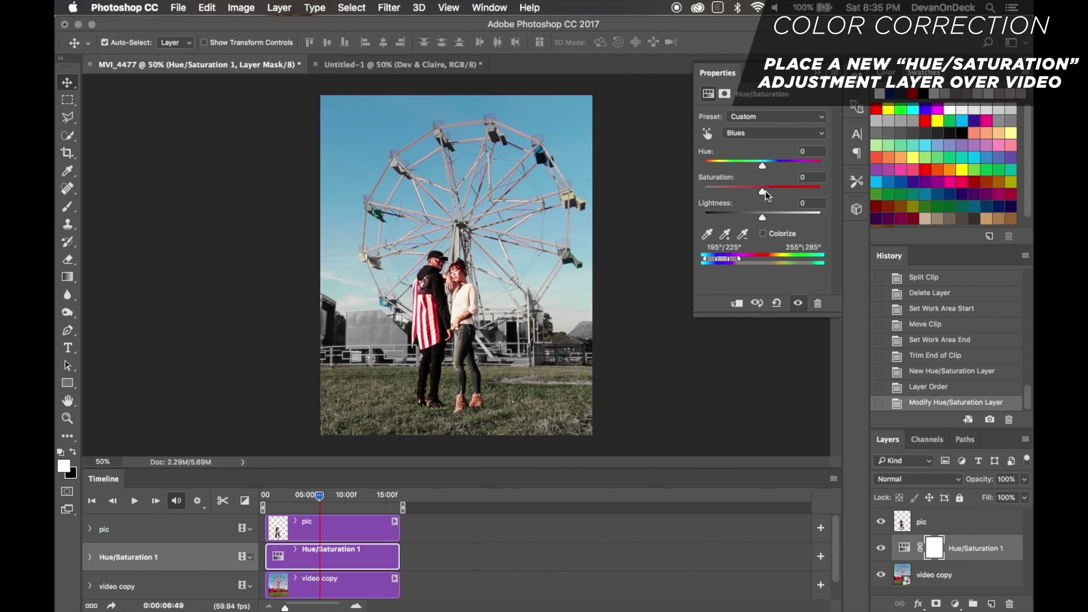
drag(763, 192, 734, 187)
click(755, 136)
click(740, 122)
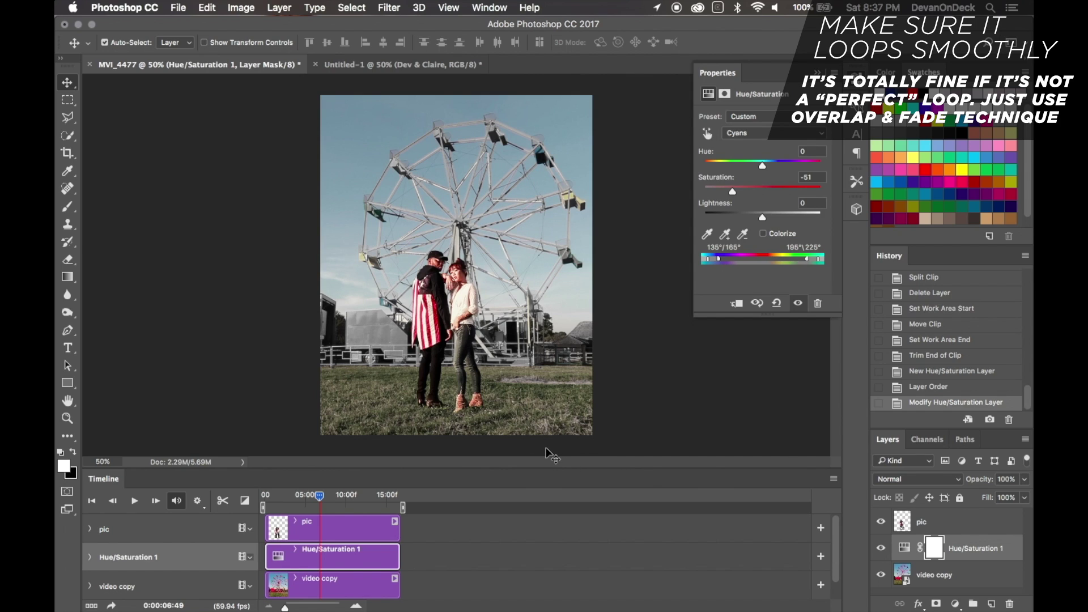
Duplicate the video copy layer as video copy 2 and enlarge the timeline to show every track.
click(354, 587)
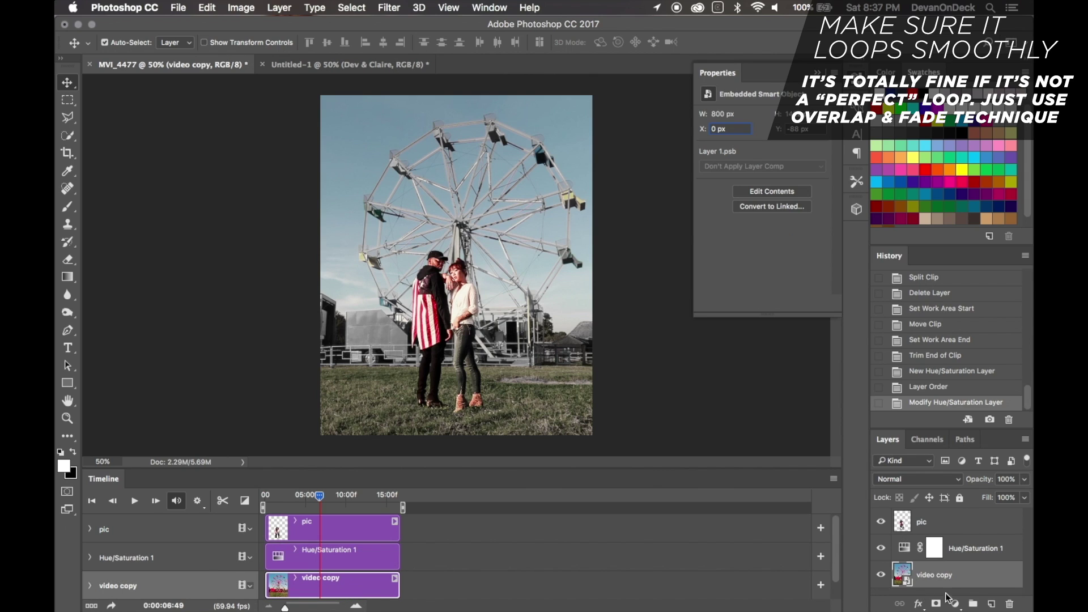
drag(983, 577, 993, 607)
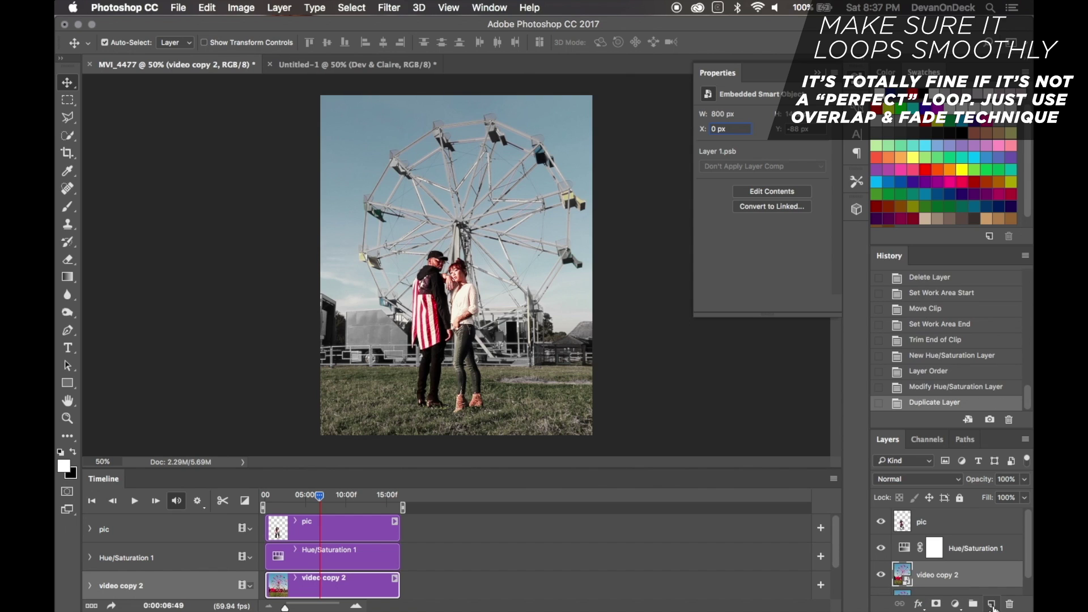
scroll(373, 580, down, 1)
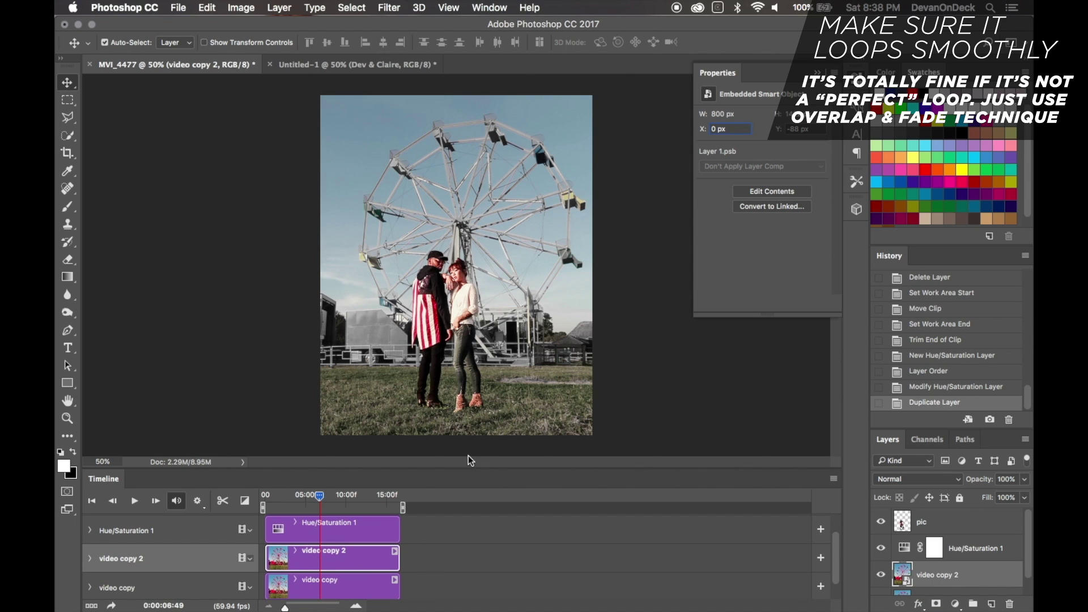
drag(469, 466, 468, 415)
Add a Fade transition of duration .5 to the end of the video copy 2 clip.
click(359, 567)
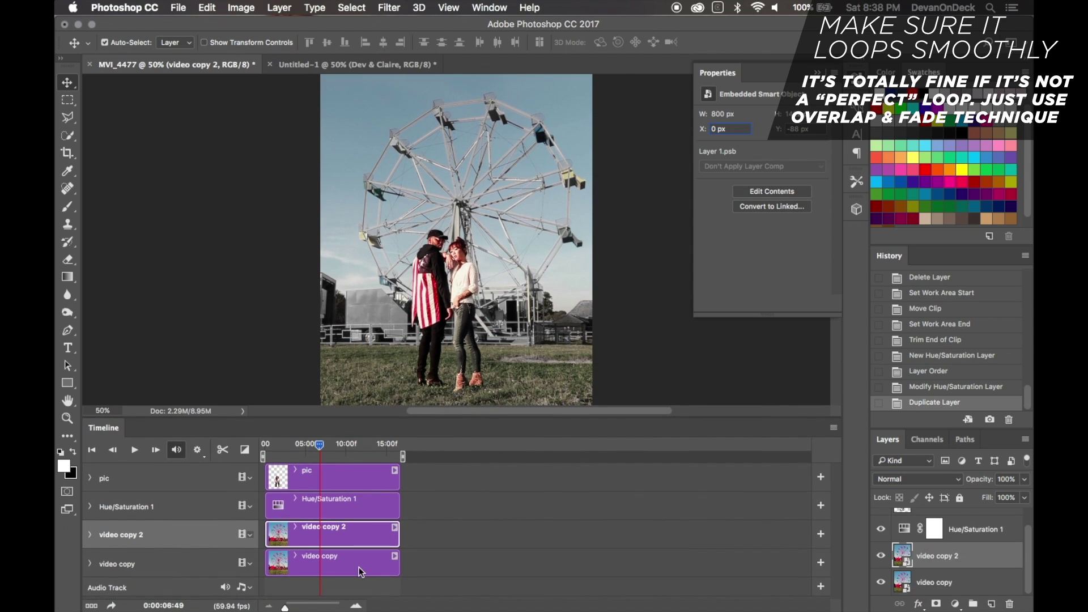
click(359, 536)
click(246, 451)
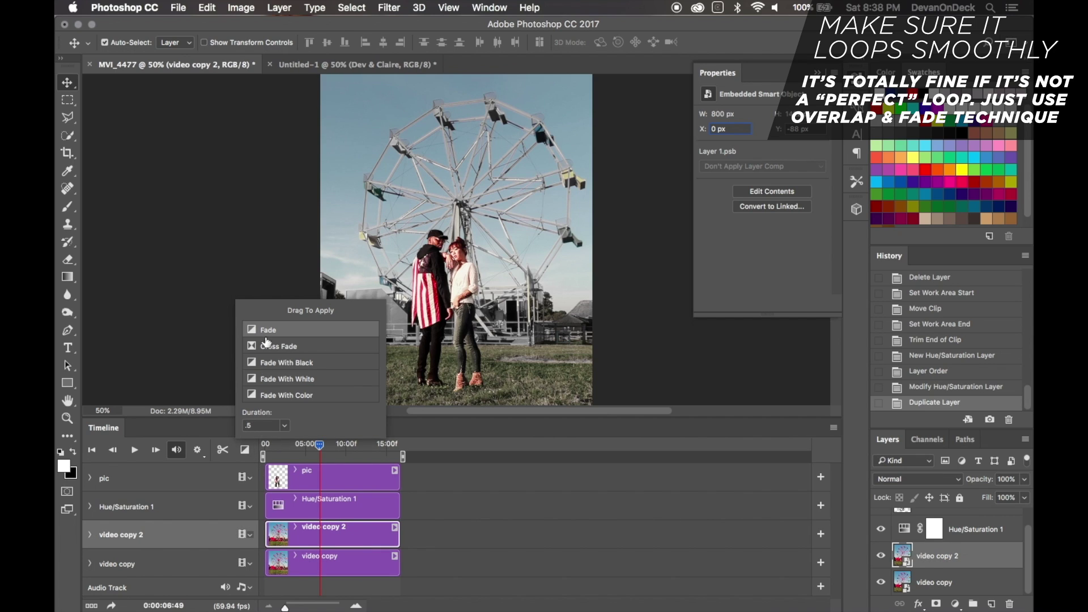
double_click(256, 424)
drag(253, 331, 397, 545)
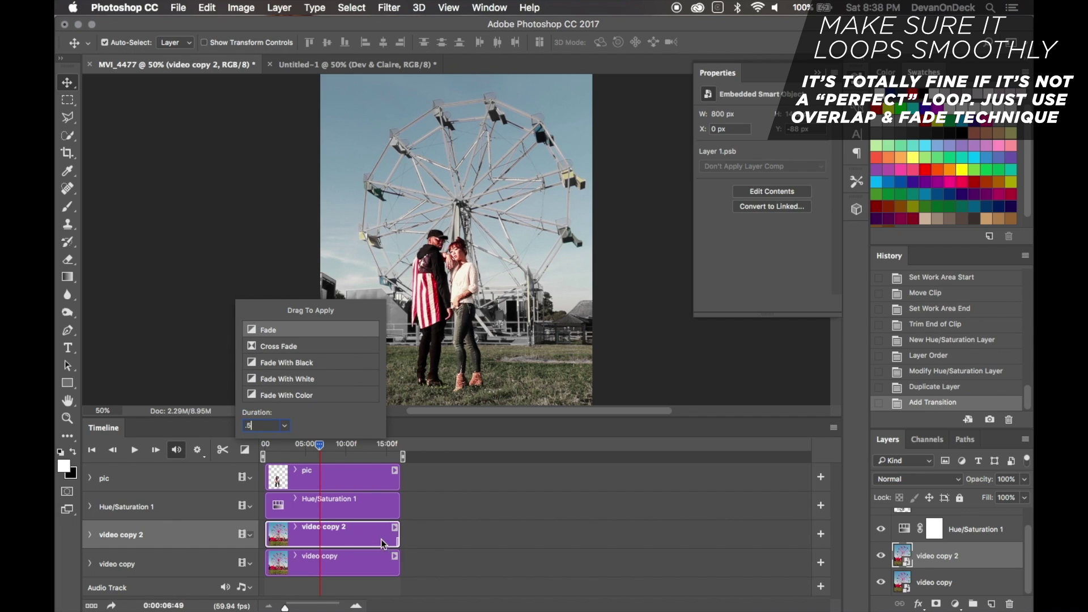
click(377, 529)
Zoom in and trim video copy's end to the frame where the fade begins.
drag(285, 606, 314, 606)
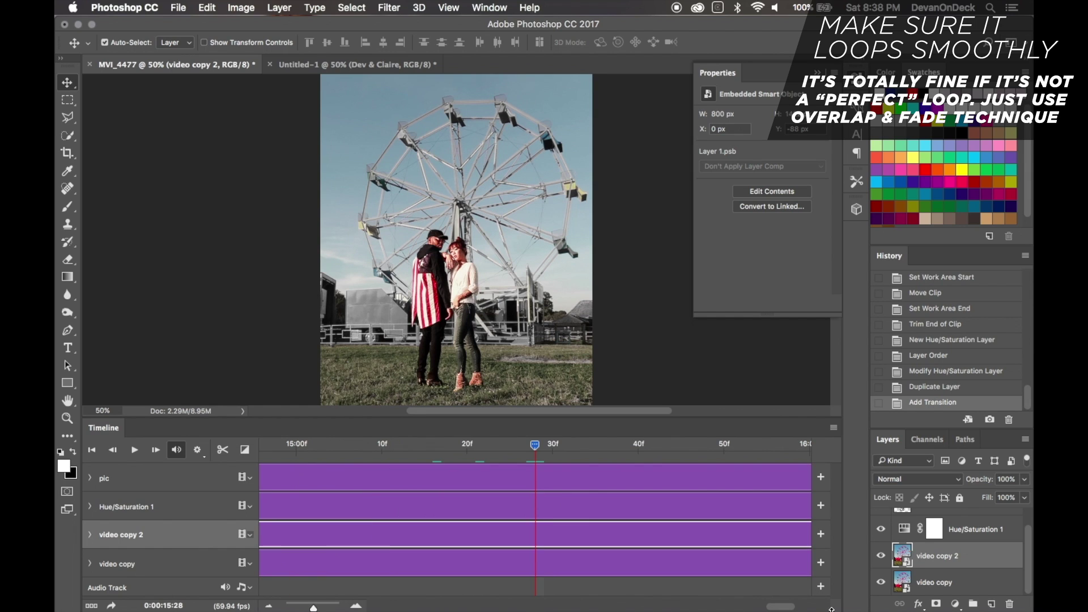
drag(737, 608, 819, 609)
scroll(511, 452, left, 3)
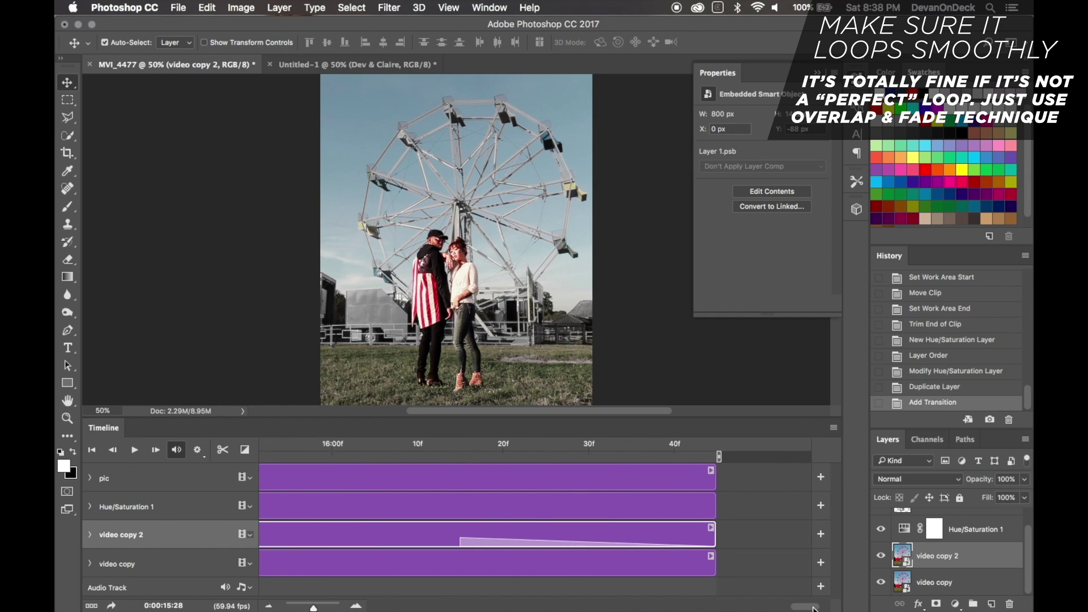
click(471, 444)
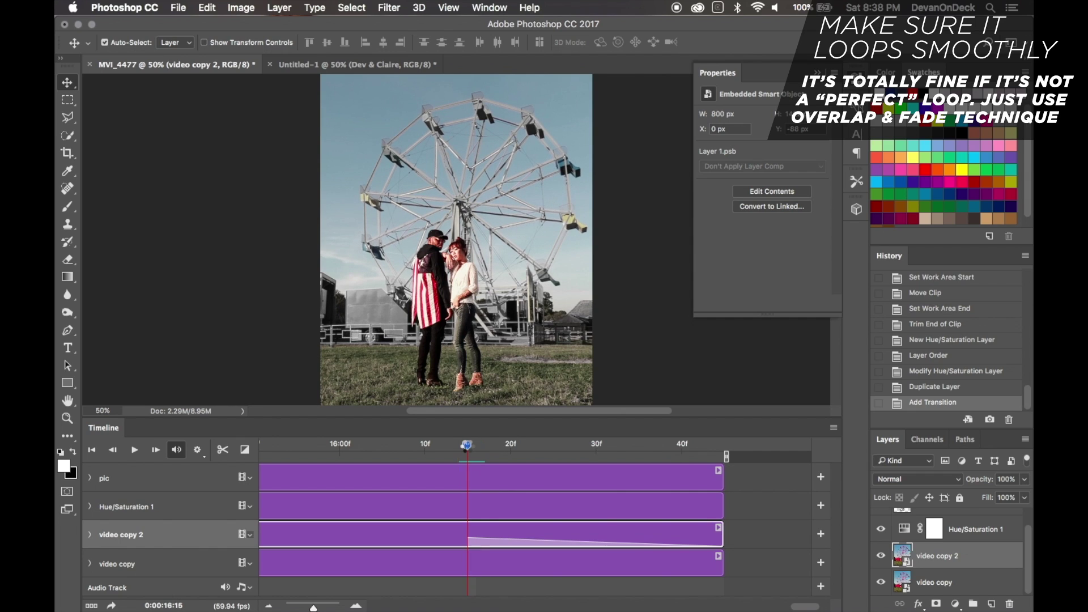
drag(720, 573, 469, 565)
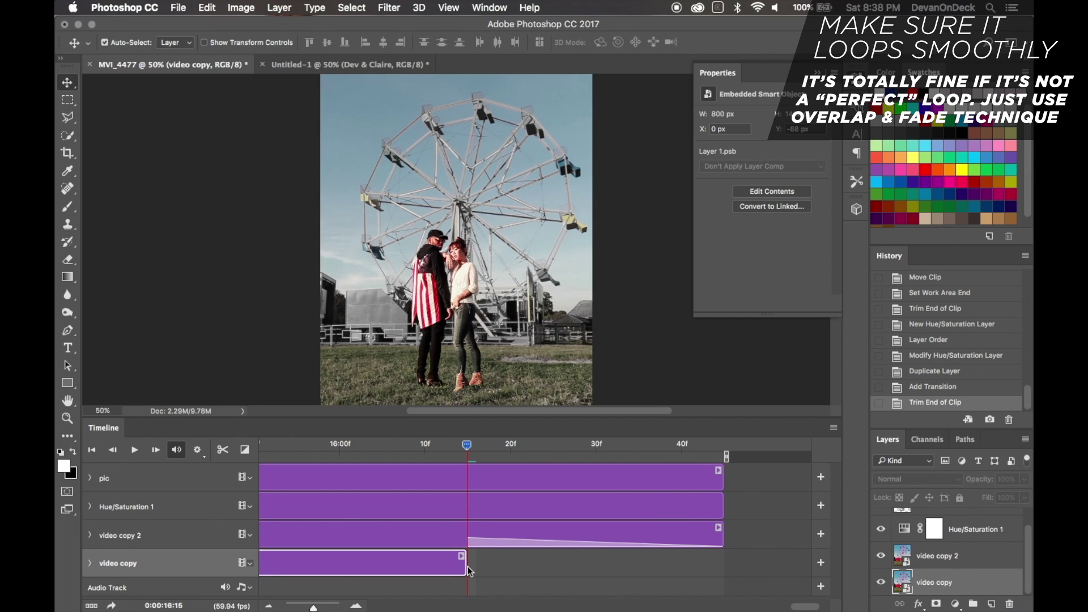
Slide video copy 2 left so its fading end overlaps the timeline start.
click(469, 539)
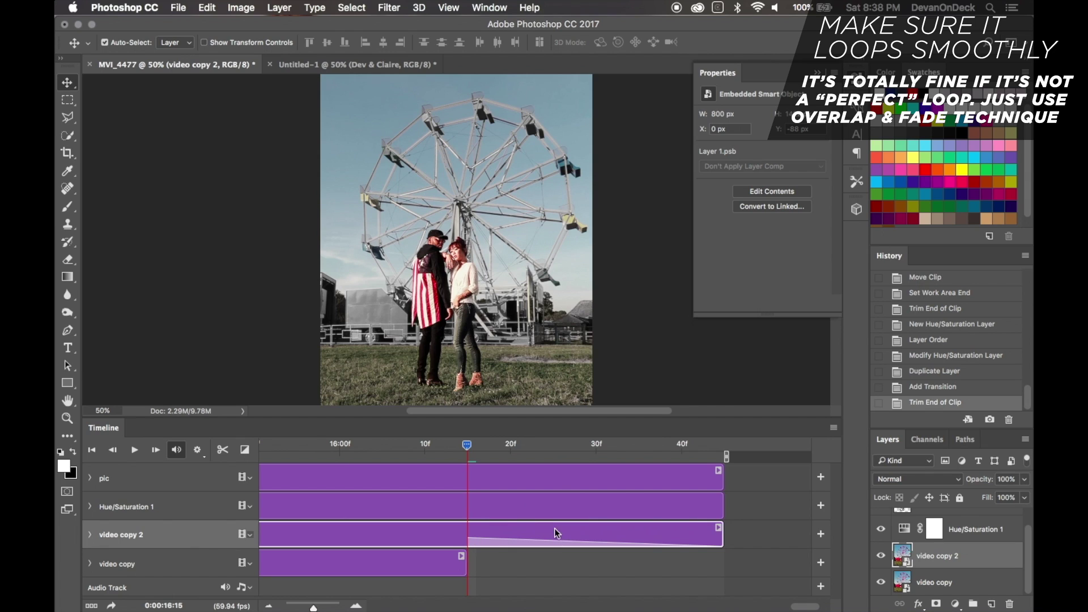
click(289, 606)
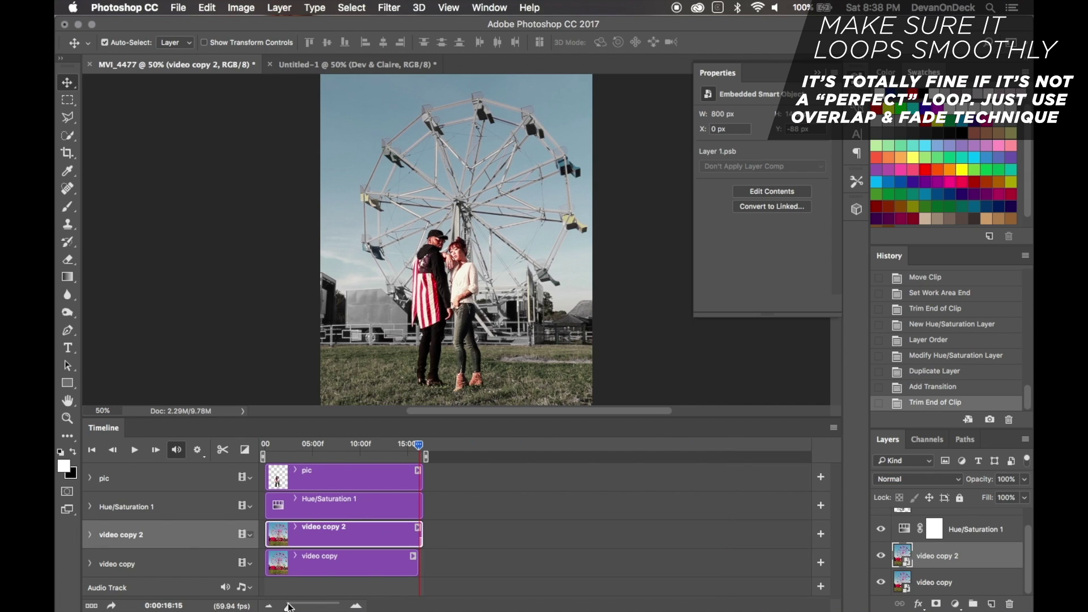
drag(359, 538, 274, 543)
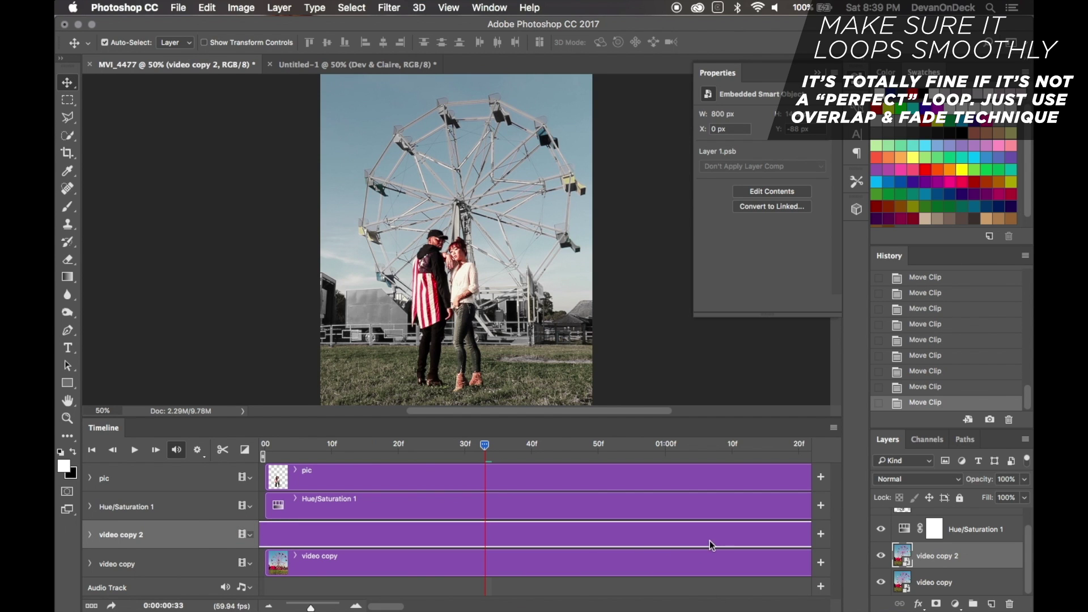
click(782, 543)
drag(434, 540, 272, 540)
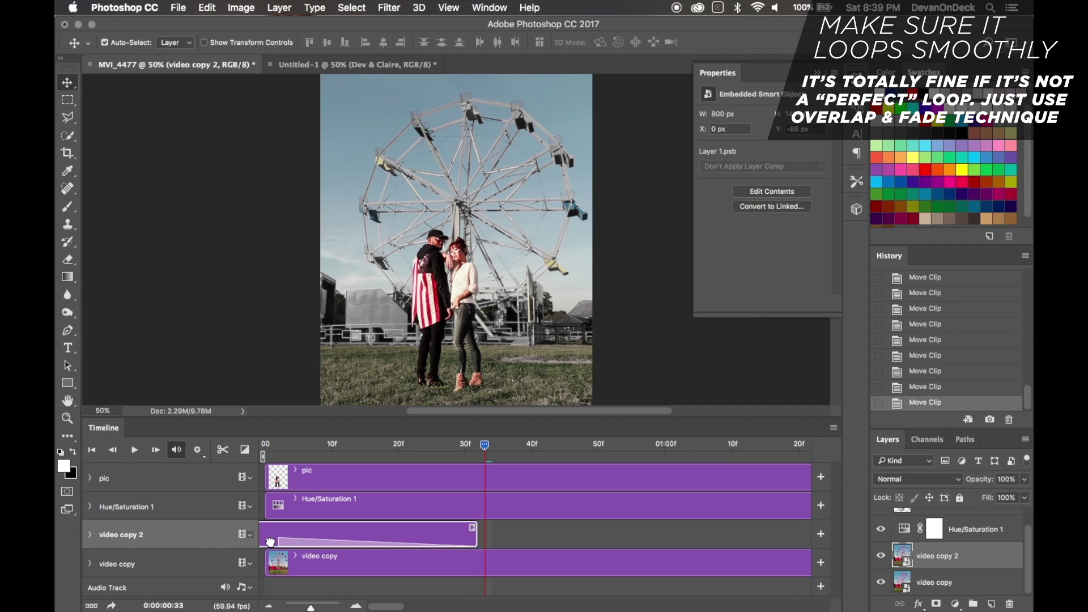
drag(385, 539, 375, 535)
drag(310, 607, 291, 608)
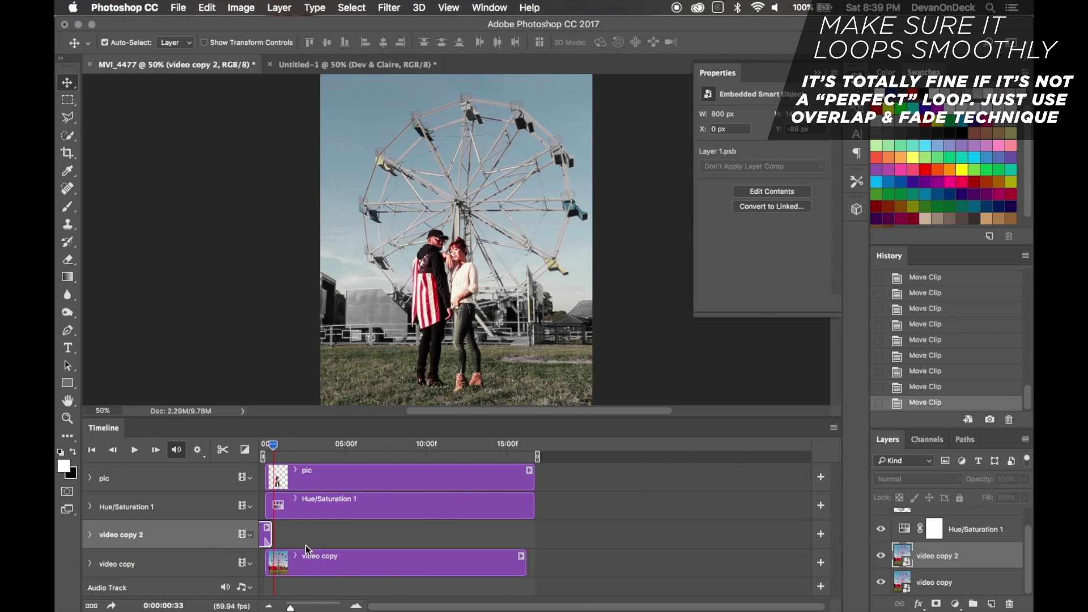
drag(273, 448, 517, 469)
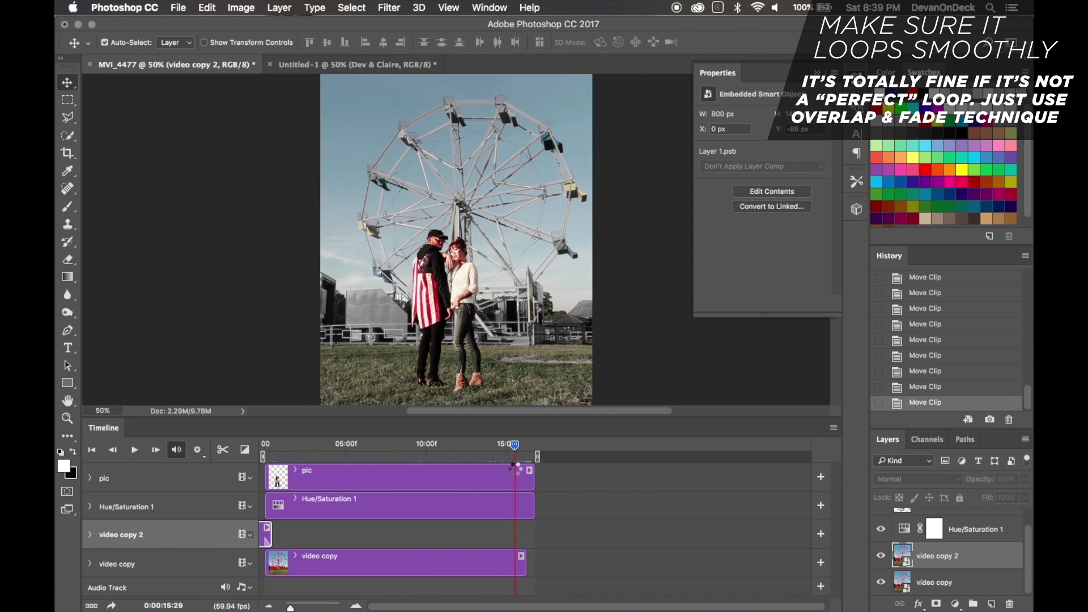
Trim the Hue/Saturation 1 clip's end back to video copy's final frame.
click(527, 510)
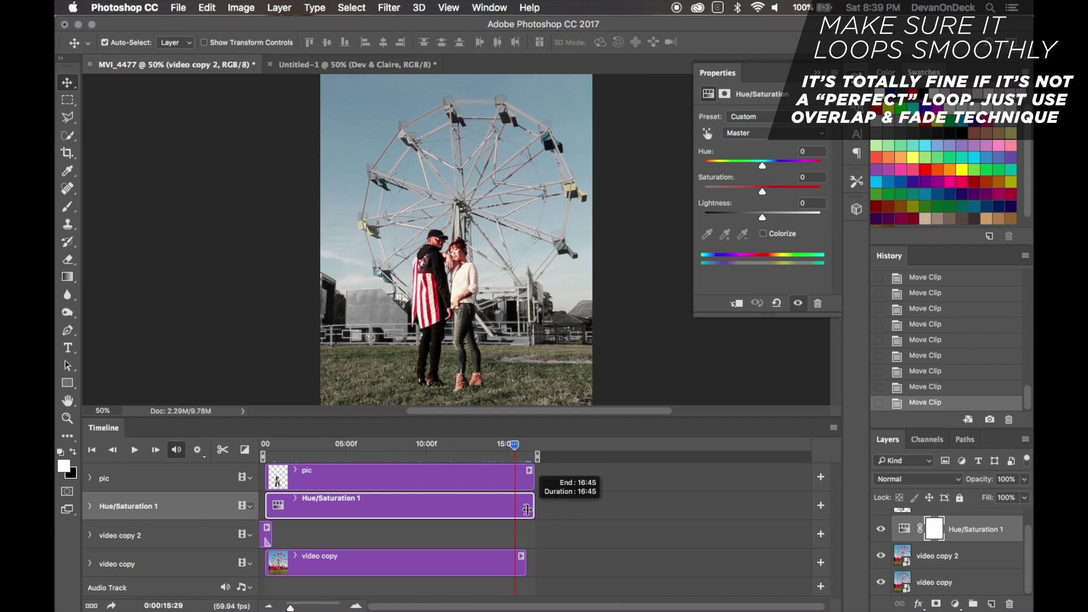
drag(528, 509, 525, 483)
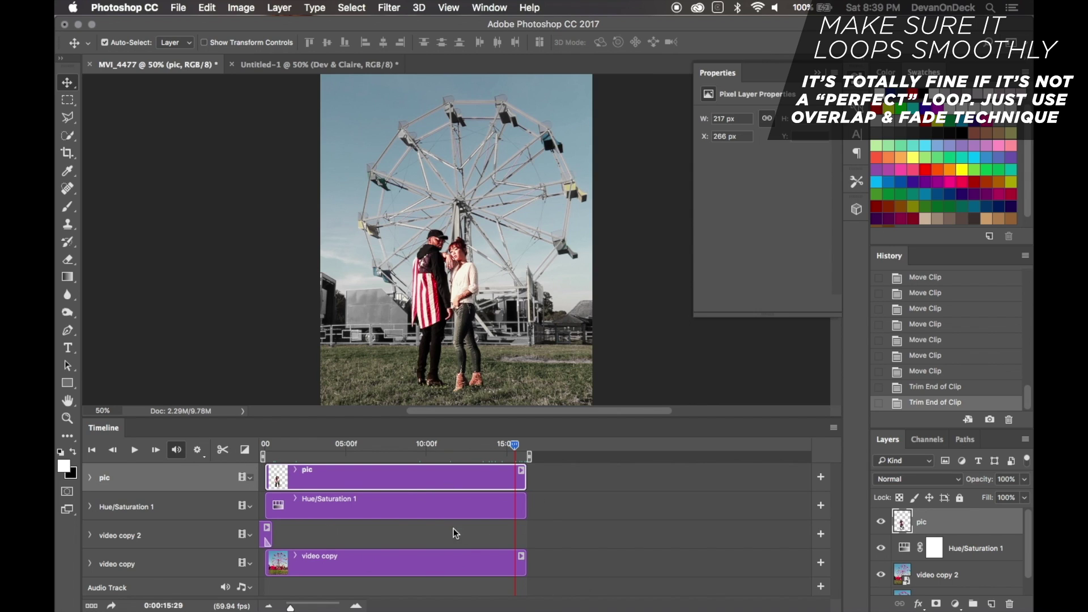
drag(515, 444, 526, 443)
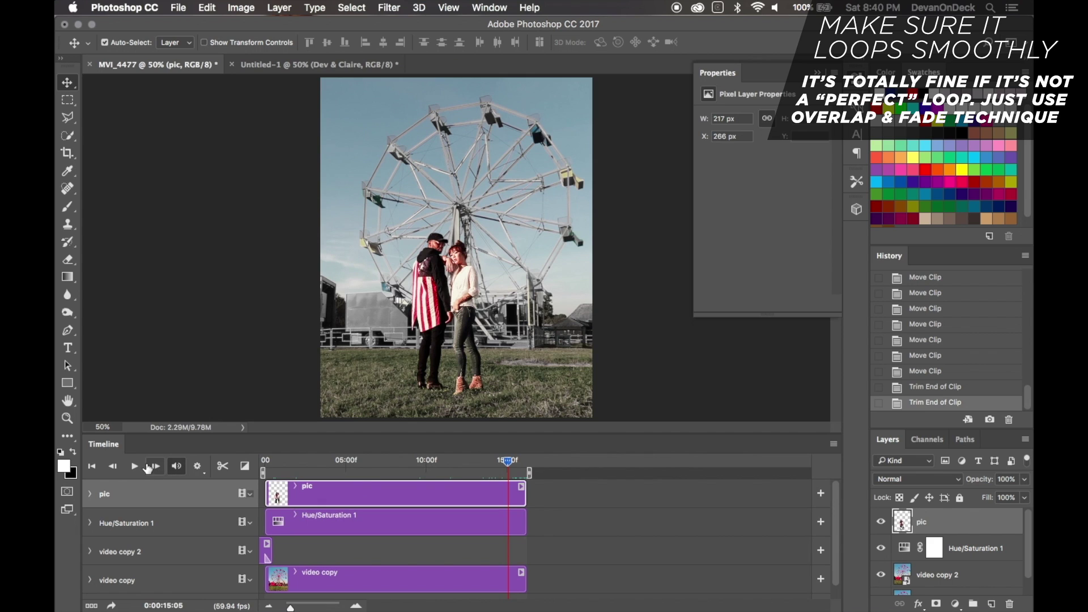
click(136, 466)
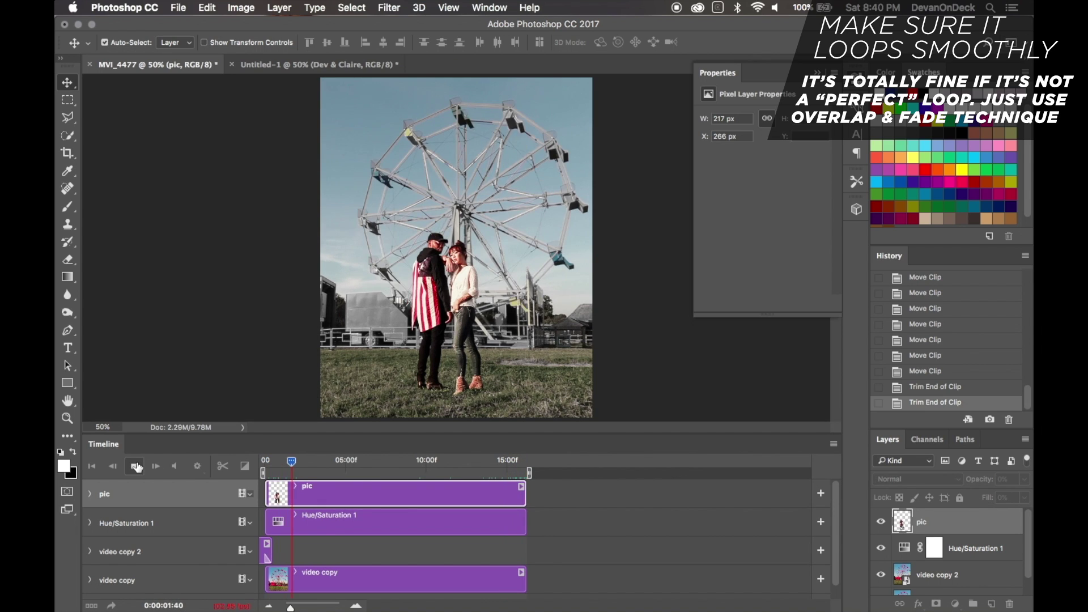
click(136, 466)
drag(298, 464, 258, 466)
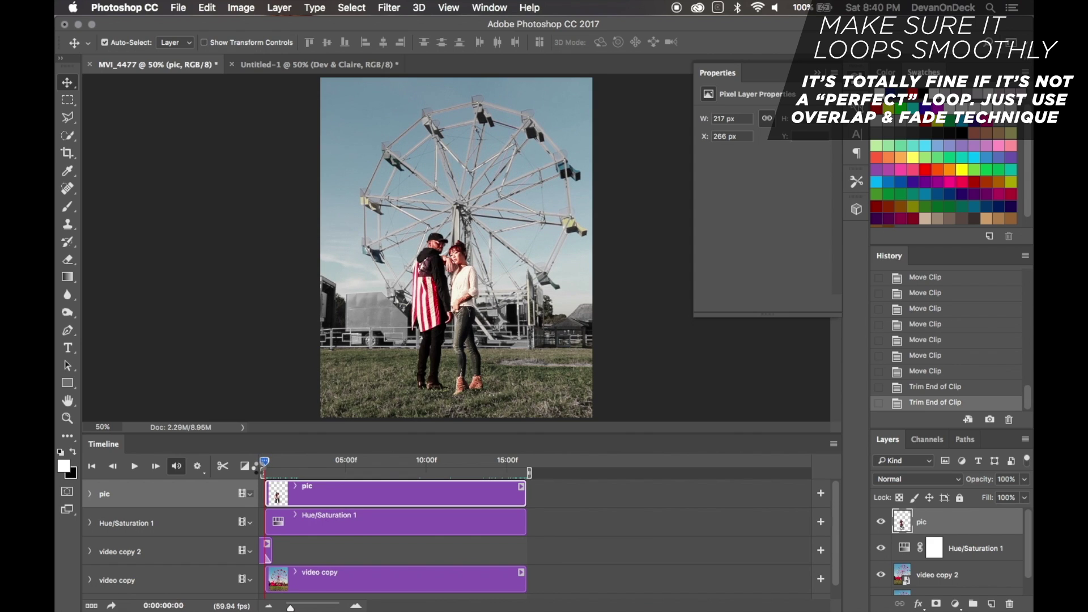
drag(258, 466, 267, 462)
key(space)
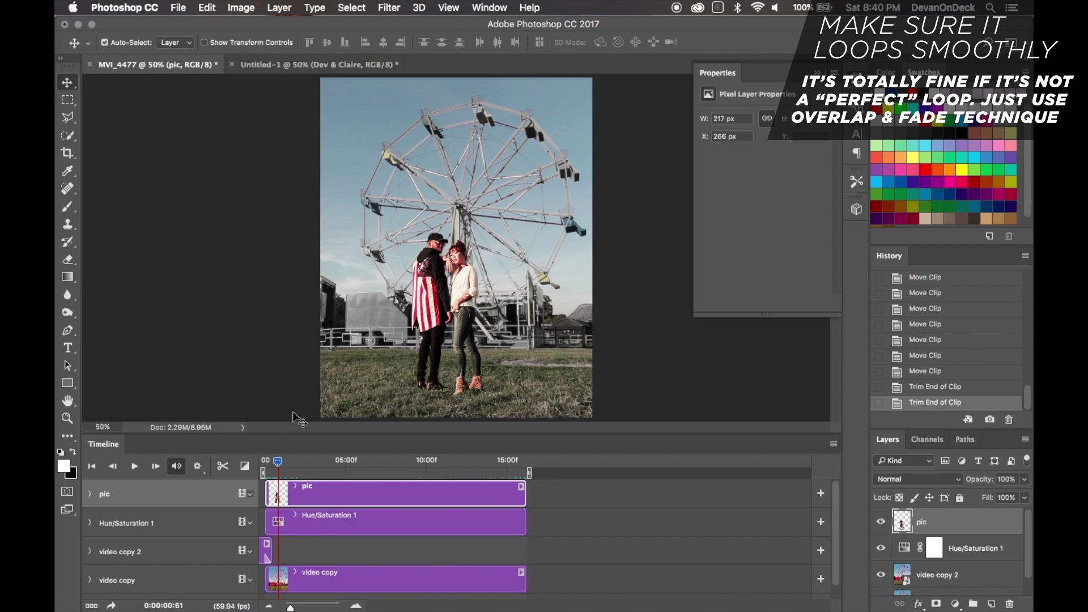
drag(279, 471, 247, 470)
click(134, 467)
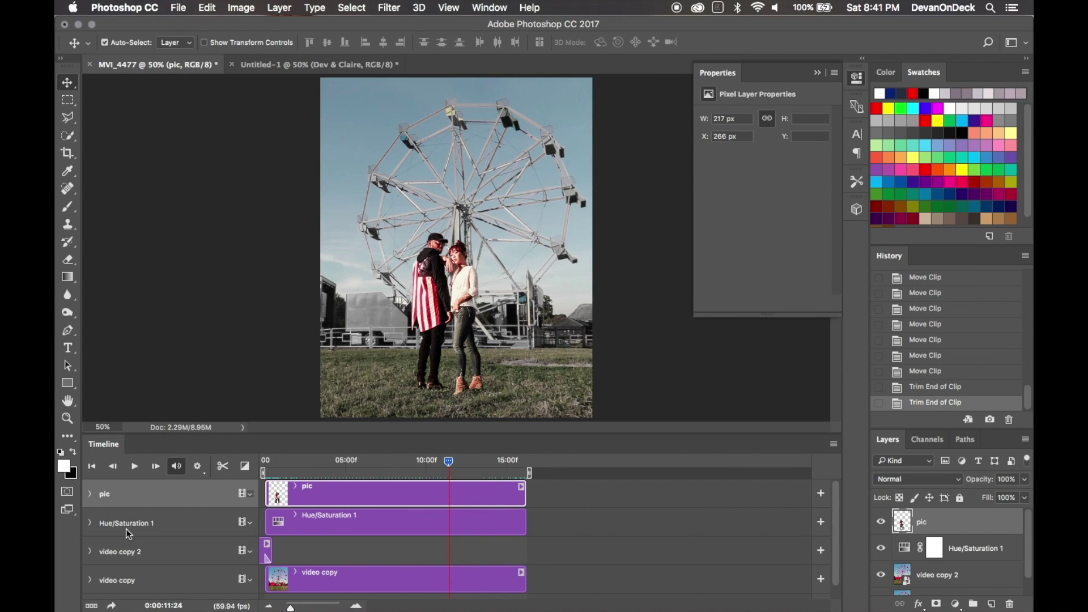
Set MVI_4477.mp4's Render Video options to the Medium Quality preset at 30 fps.
click(111, 606)
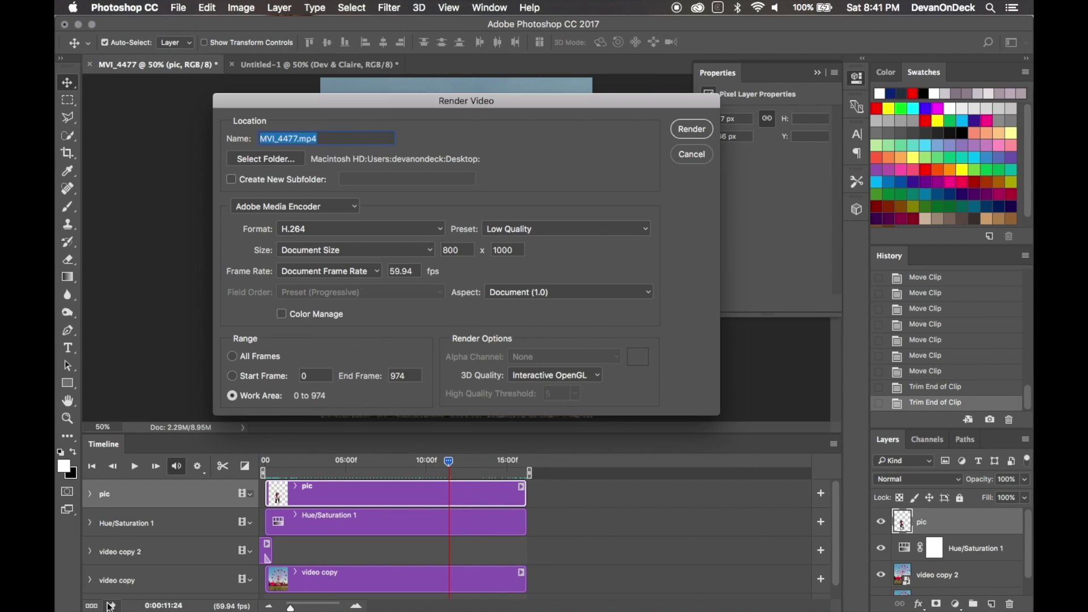
click(348, 140)
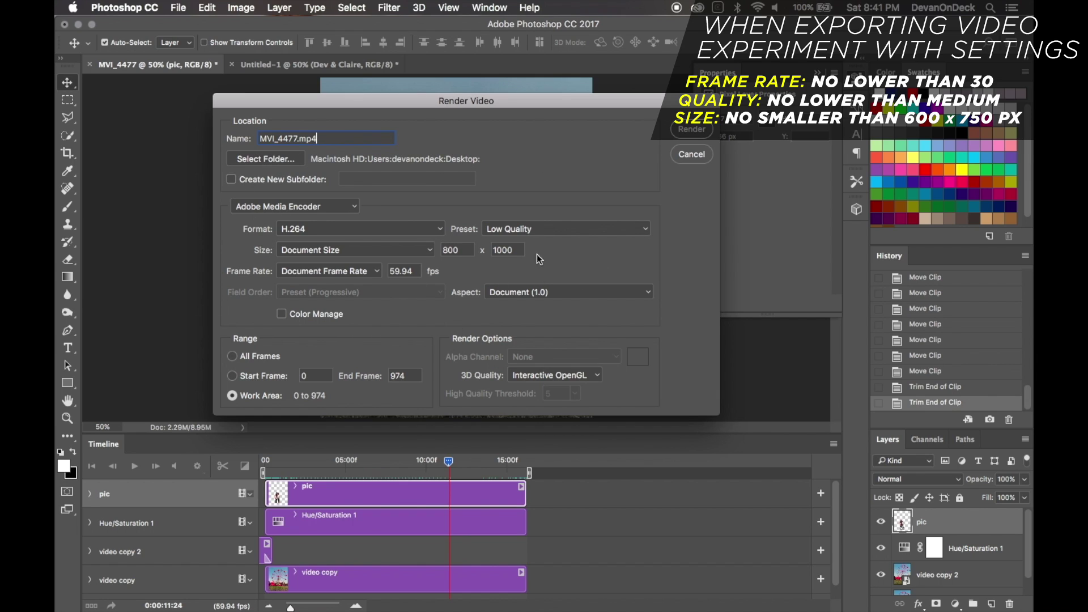
click(591, 227)
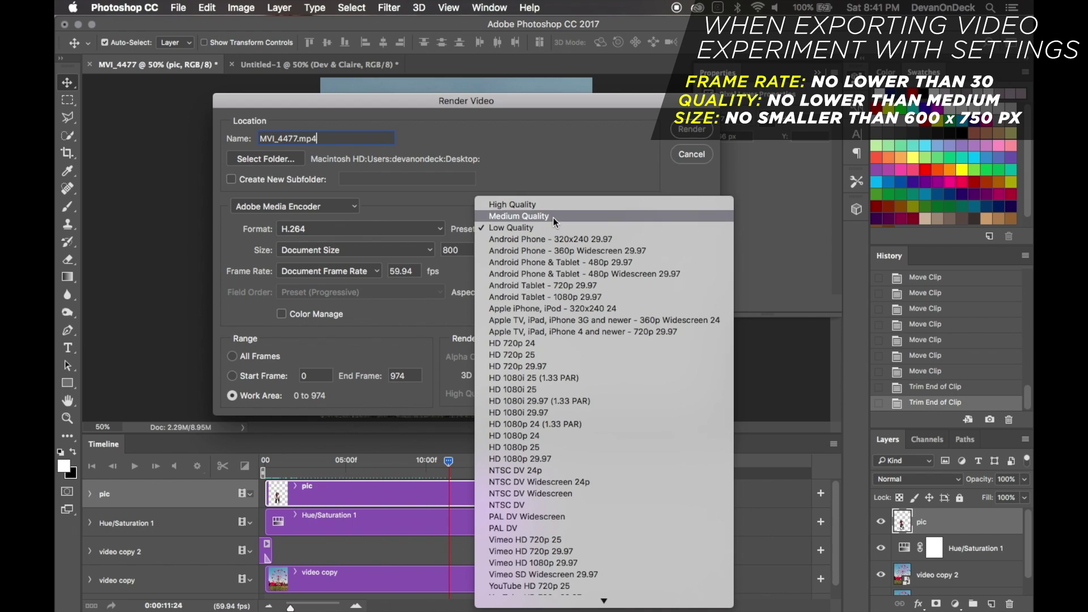
click(553, 217)
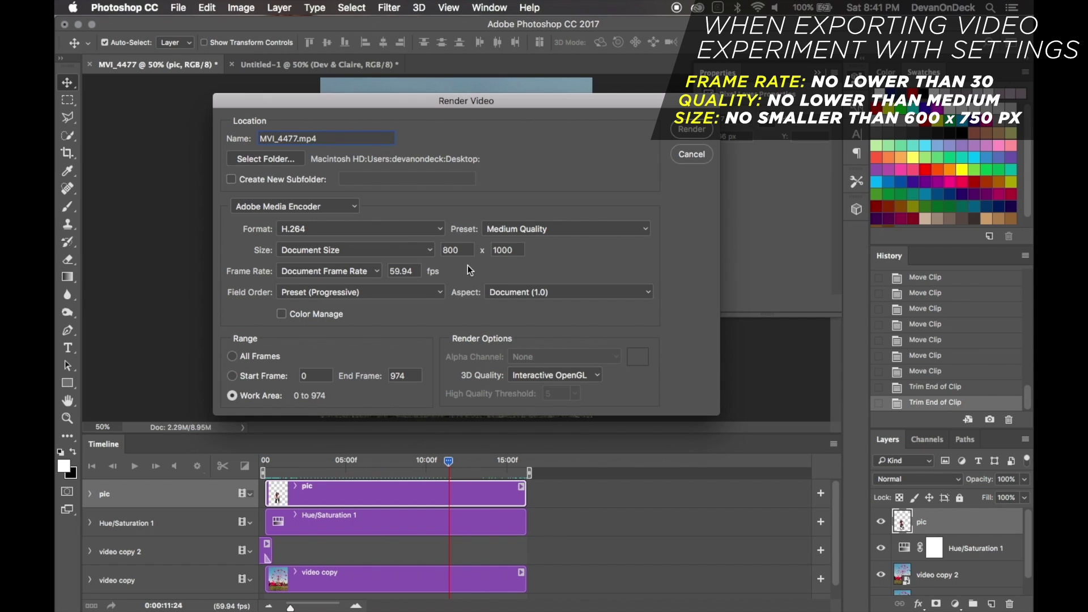
click(349, 273)
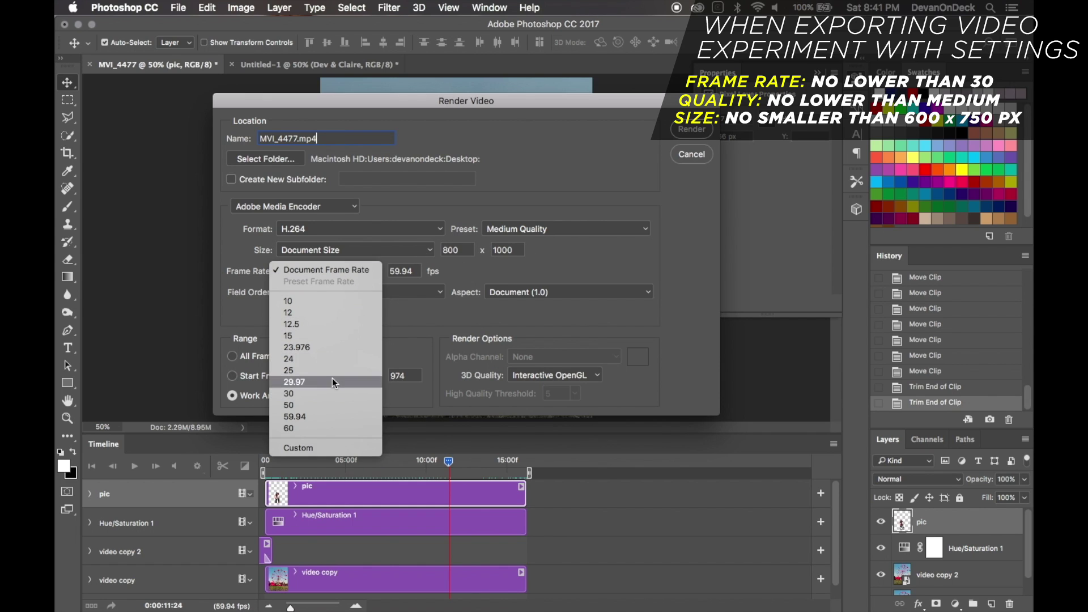
click(333, 400)
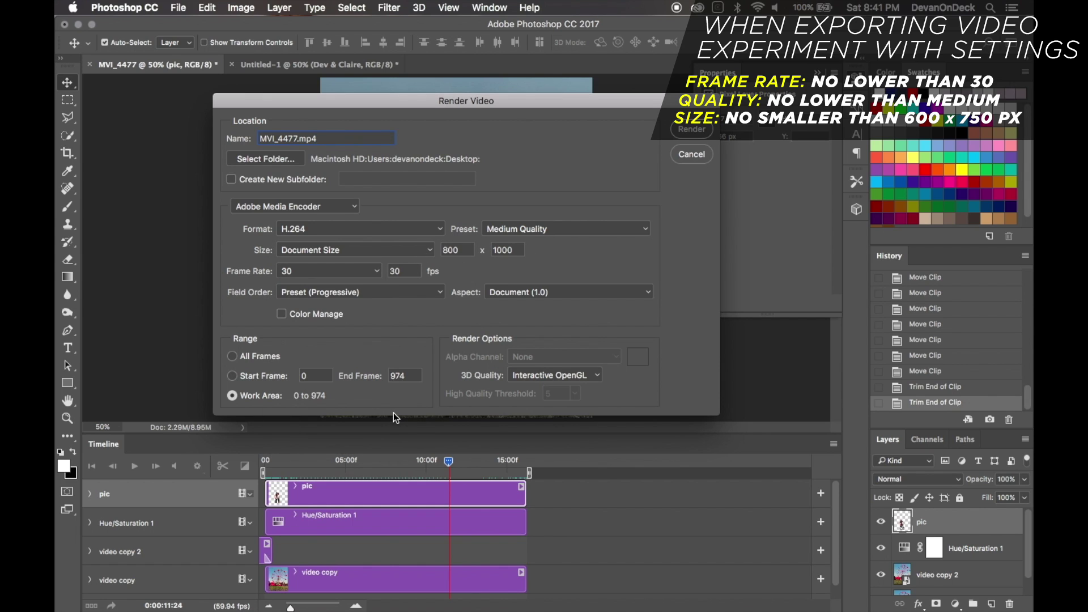